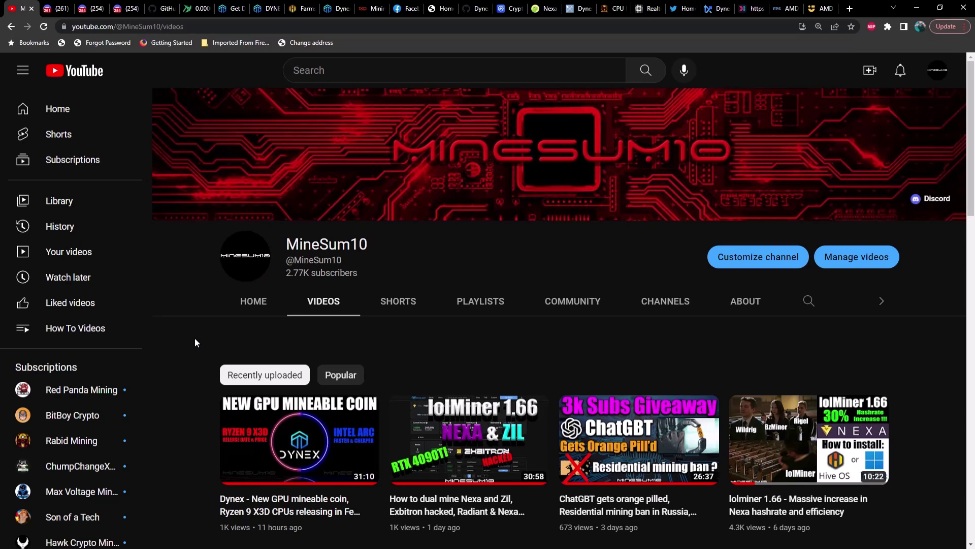
# Review the mining instructions in the Discord dynex channel and the dynexsolve command-line options in the GitHub README
pyautogui.click(53, 10)
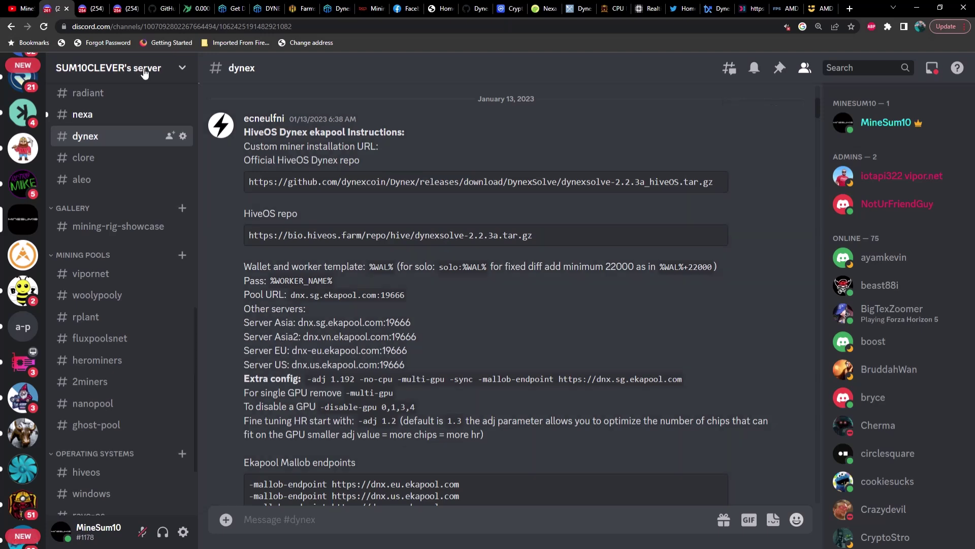
pyautogui.click(94, 9)
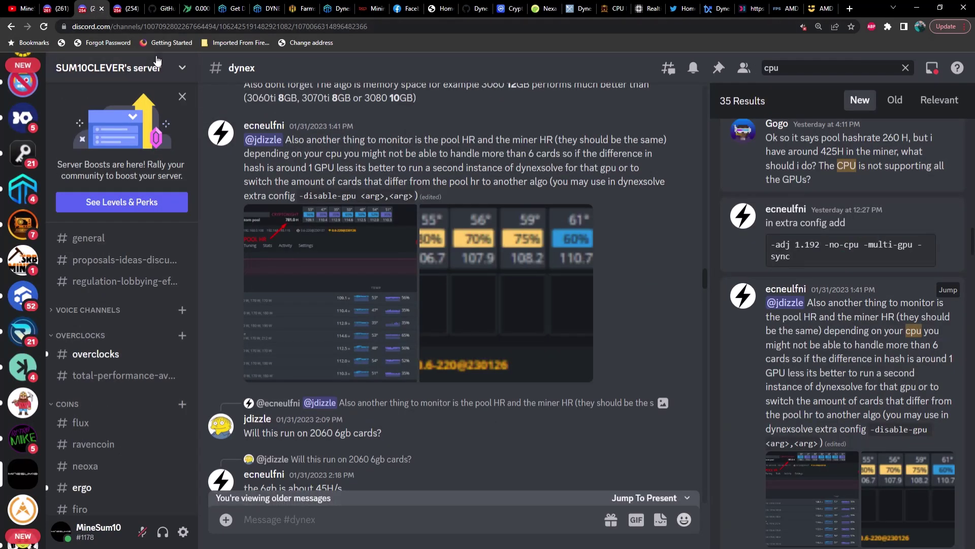
pyautogui.click(130, 10)
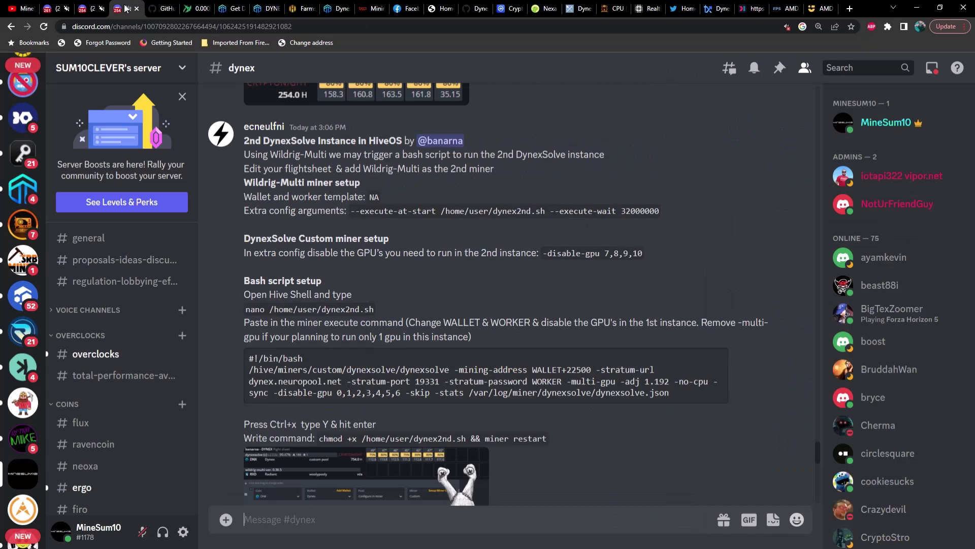
pyautogui.click(154, 11)
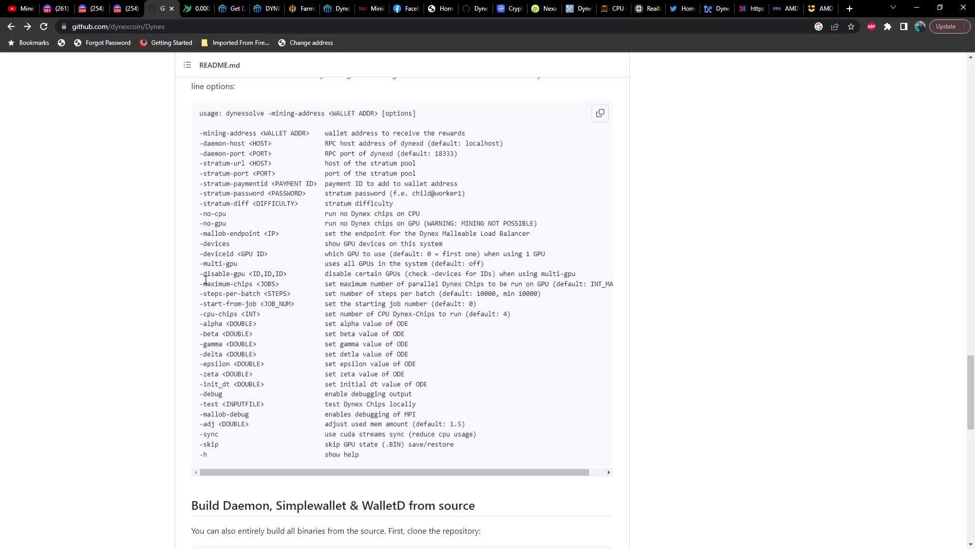
# Read through the wallet options on the Dynex website, from the mobile web wallet to the command line wallet
pyautogui.click(230, 8)
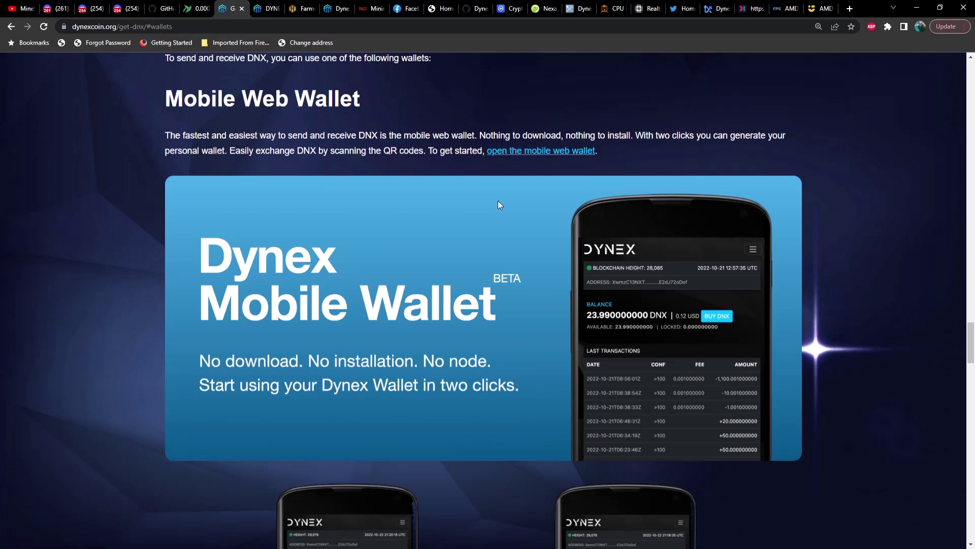
pyautogui.scroll(-10, 497, 208)
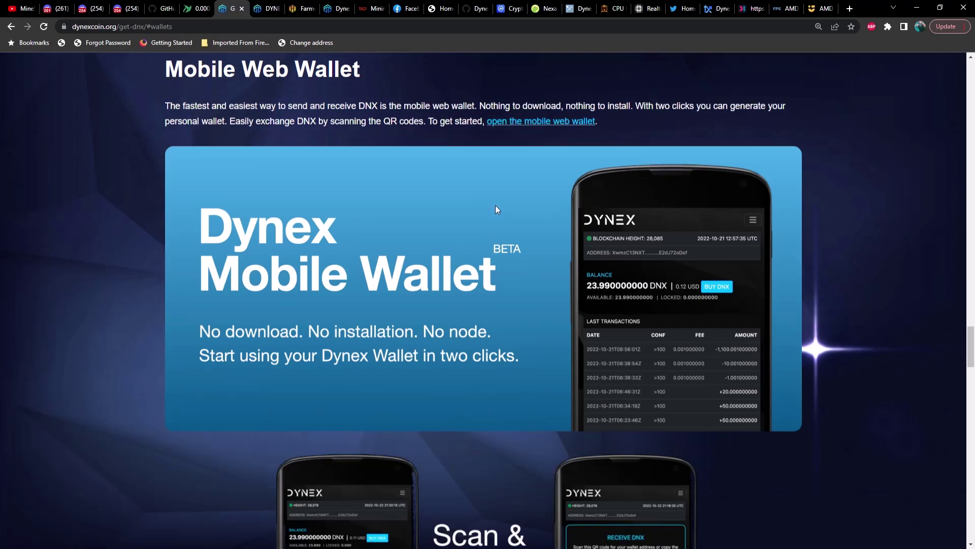
pyautogui.scroll(-6, 496, 205)
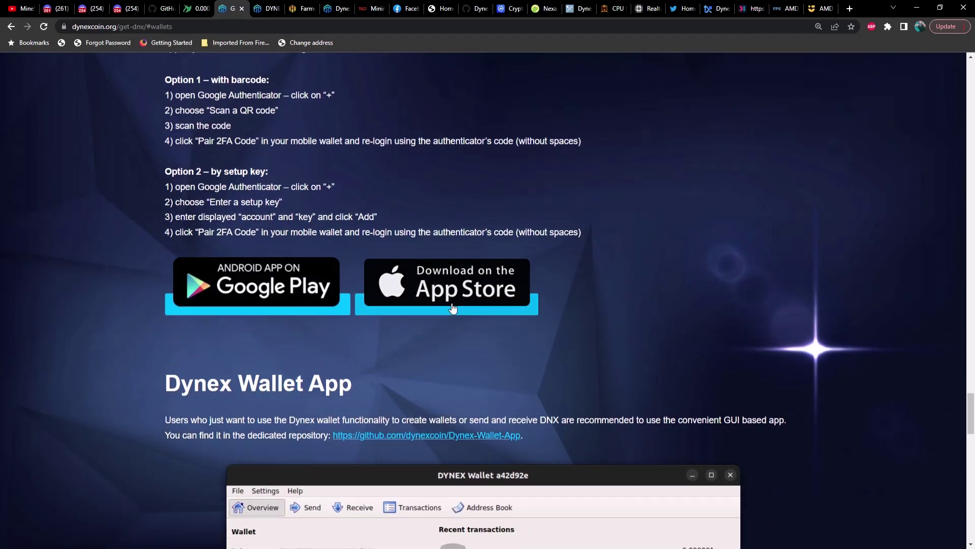
pyautogui.scroll(-4, 454, 307)
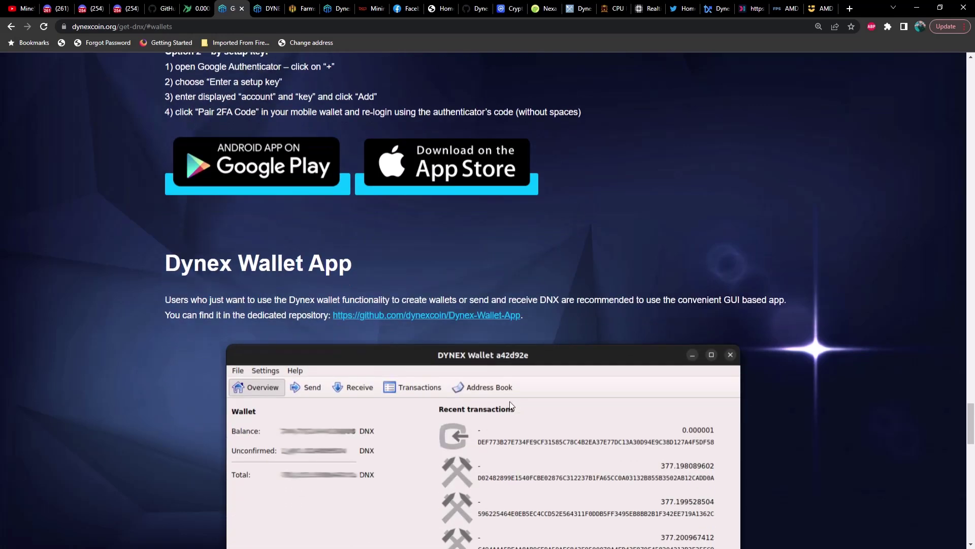
pyautogui.scroll(-2, 510, 401)
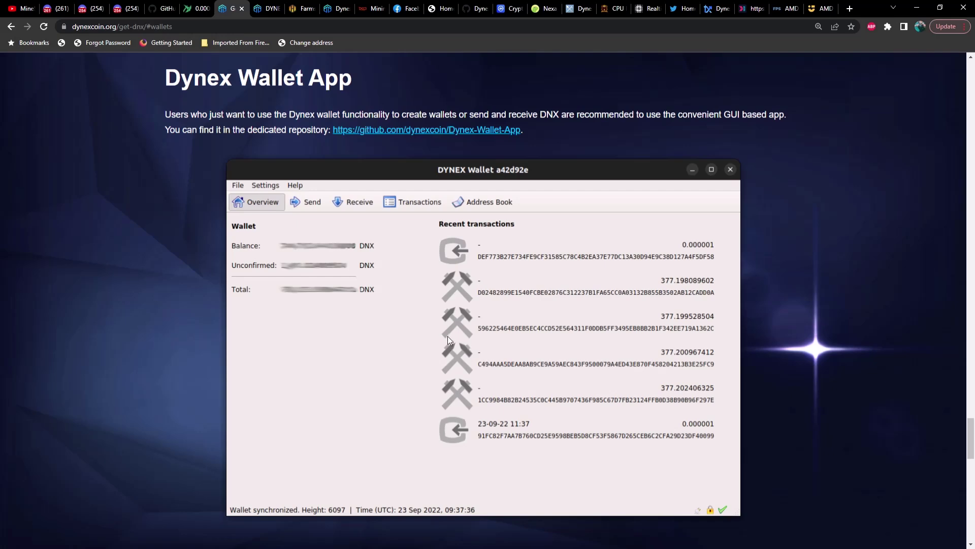
pyautogui.scroll(-9, 436, 333)
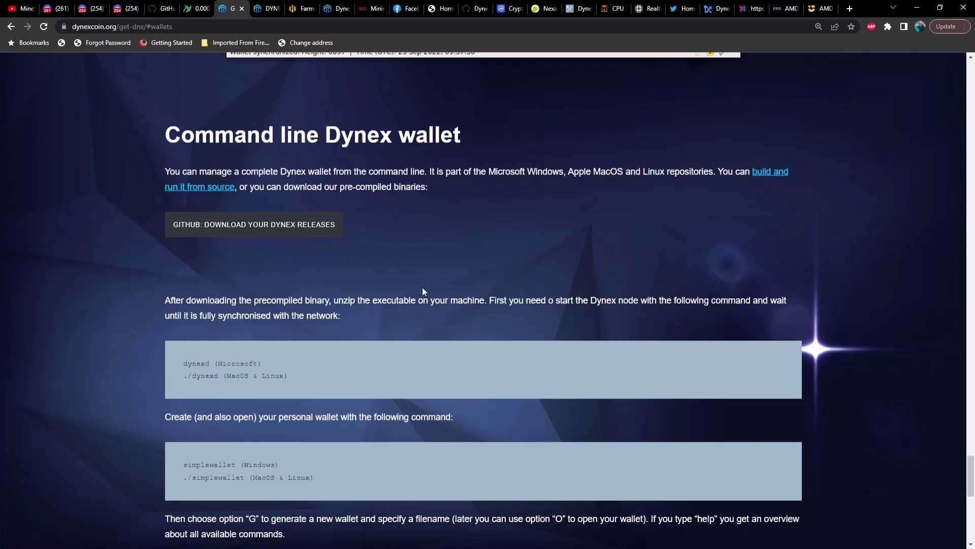
# Start a new wallet in the Hive OS owner's wallets with DNX as its coin
pyautogui.click(305, 8)
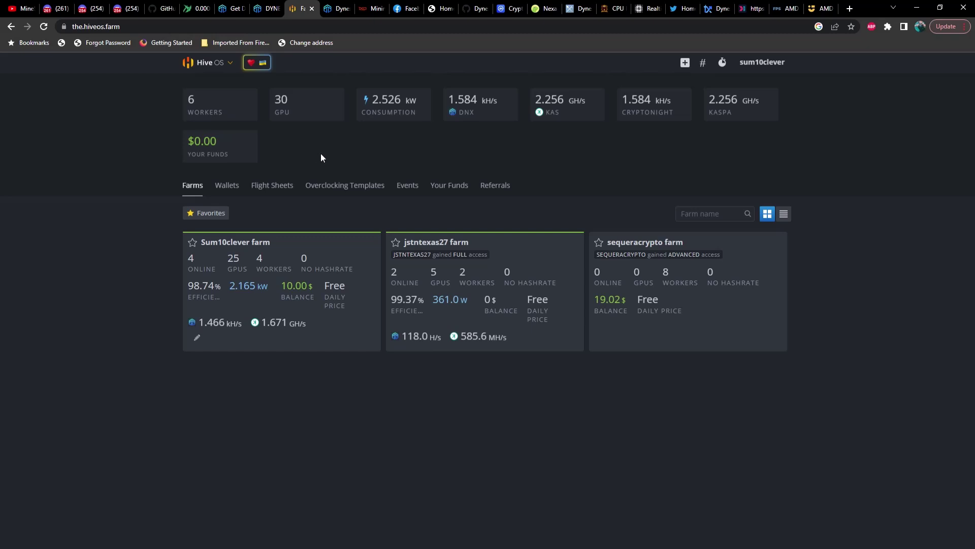
pyautogui.click(232, 187)
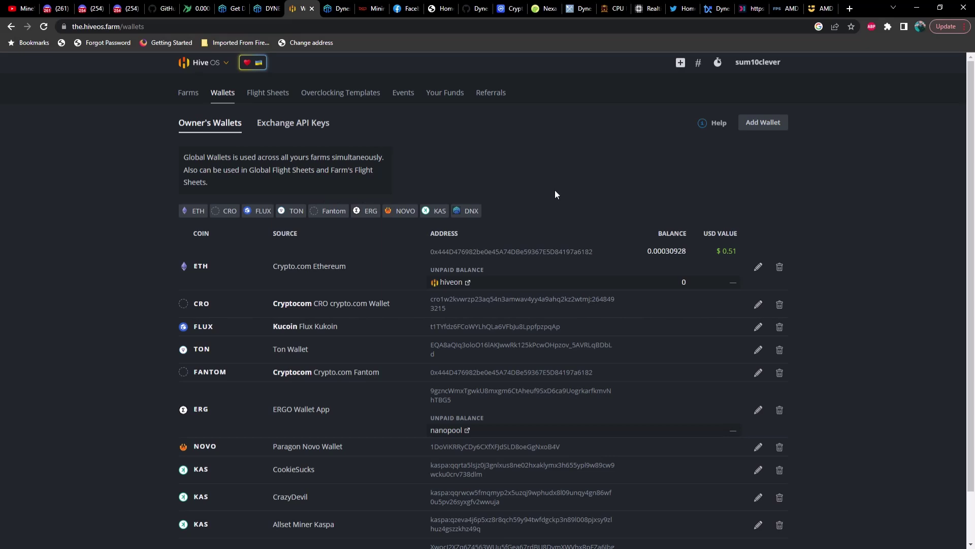
pyautogui.click(765, 123)
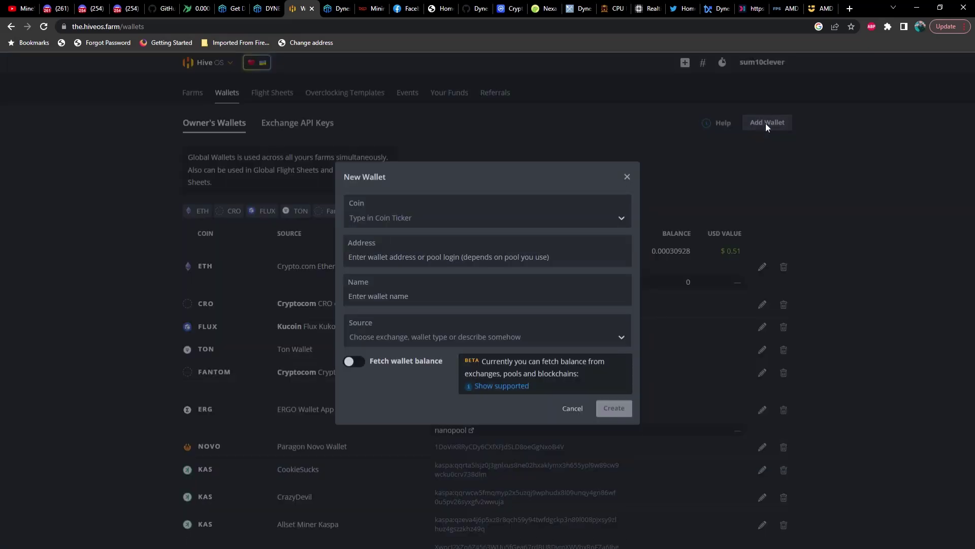
pyautogui.click(464, 217)
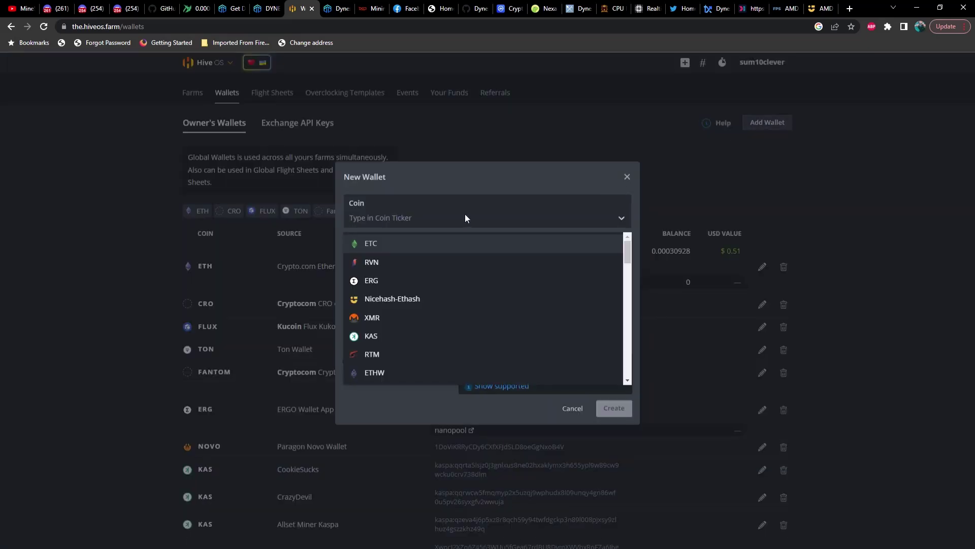
pyautogui.write('dy')
pyautogui.press('BackSpace')
pyautogui.write('nx')
pyautogui.click(417, 245)
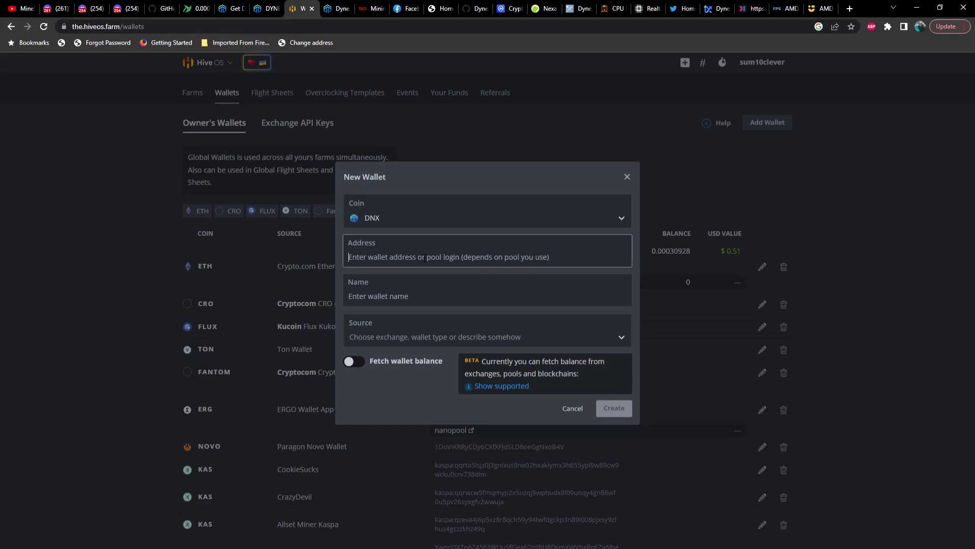
# Fill in the placeholder address gaffdgfdagd and the name Dynex Web Wallet, and discard the new wallet
pyautogui.write('gaffdgfdagd')
pyautogui.click(412, 300)
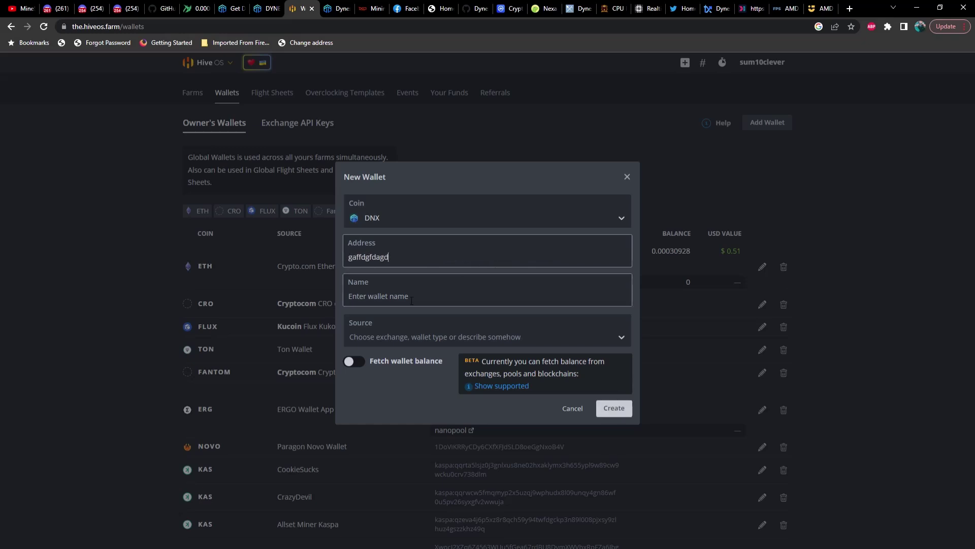
pyautogui.write('Dyn')
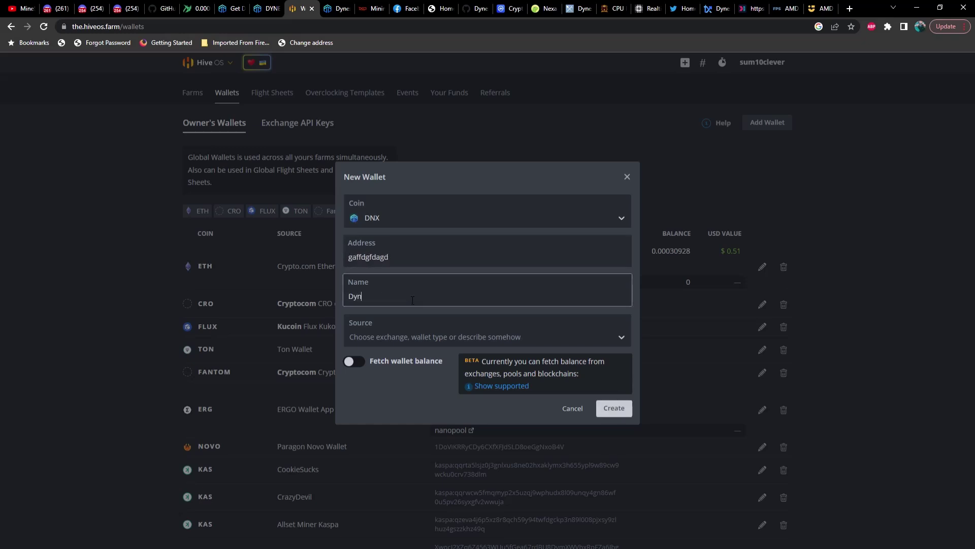
pyautogui.write('ex Web Wallet')
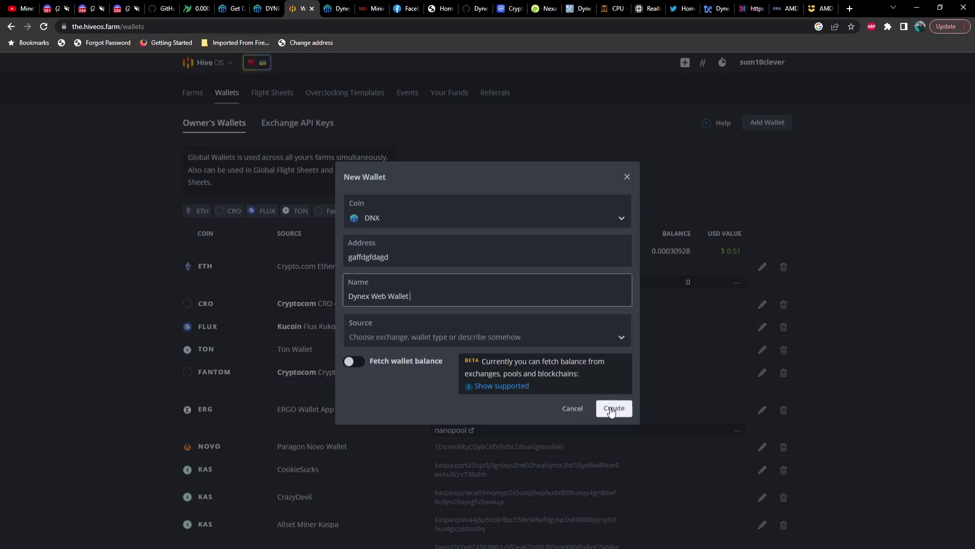
pyautogui.click(576, 413)
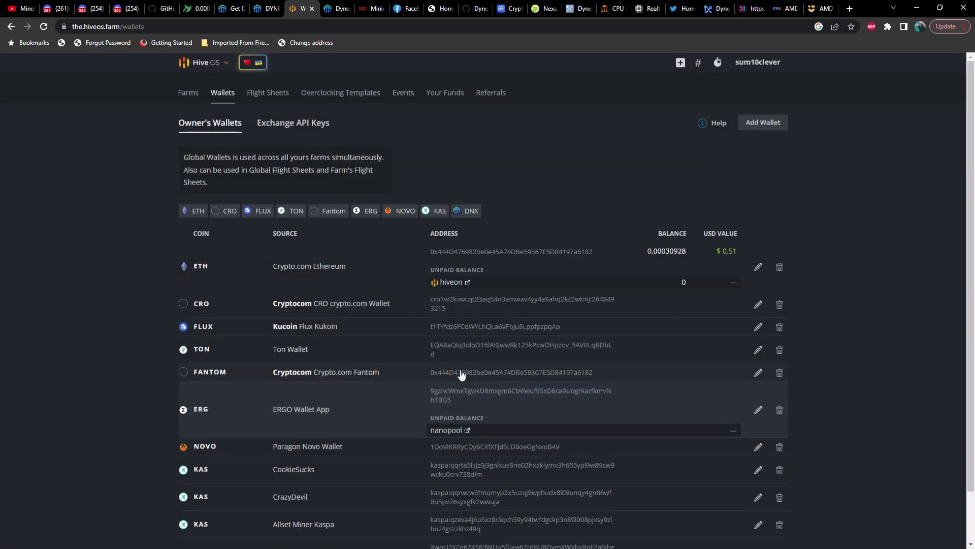
# Open the Dynex flight sheet of the Sum10clever farm for editing
pyautogui.click(188, 92)
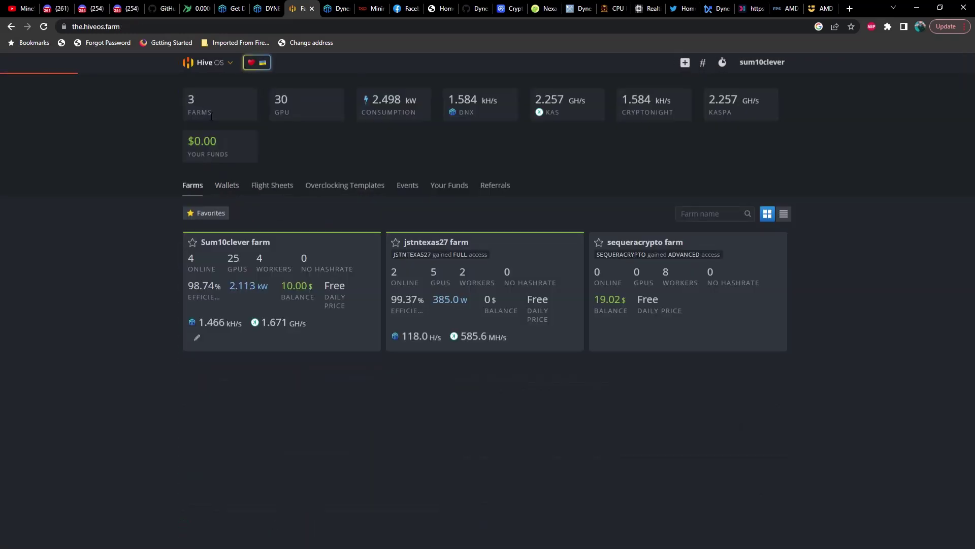
pyautogui.click(256, 244)
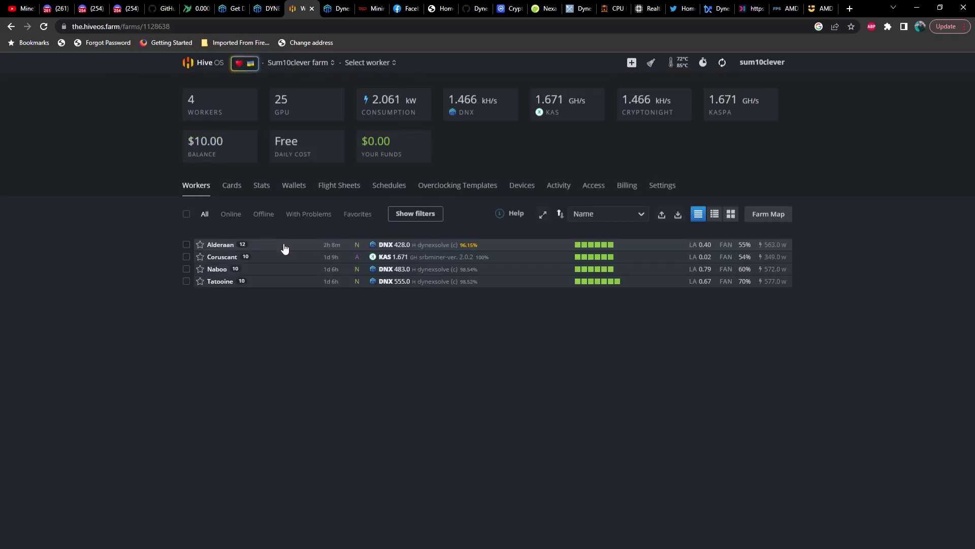
pyautogui.click(349, 191)
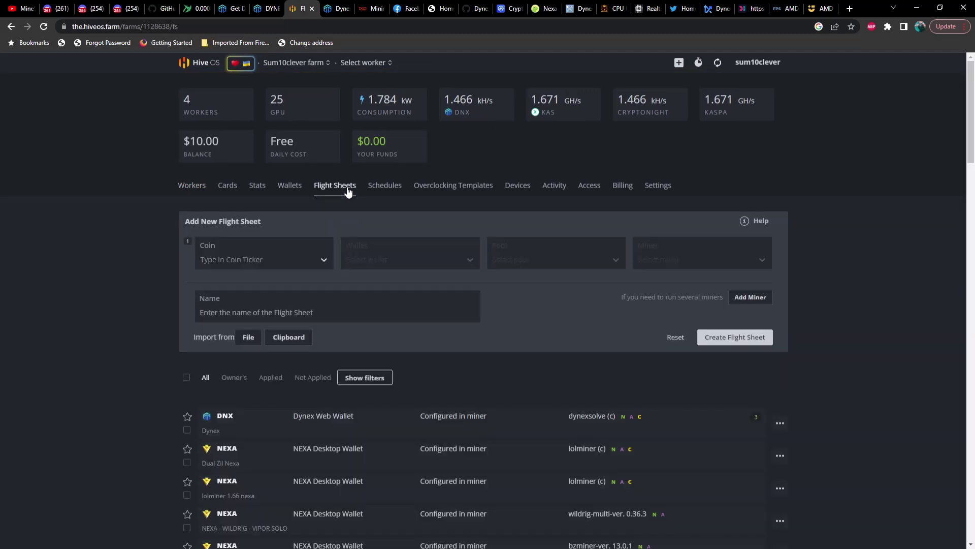
pyautogui.click(780, 422)
pyautogui.click(759, 304)
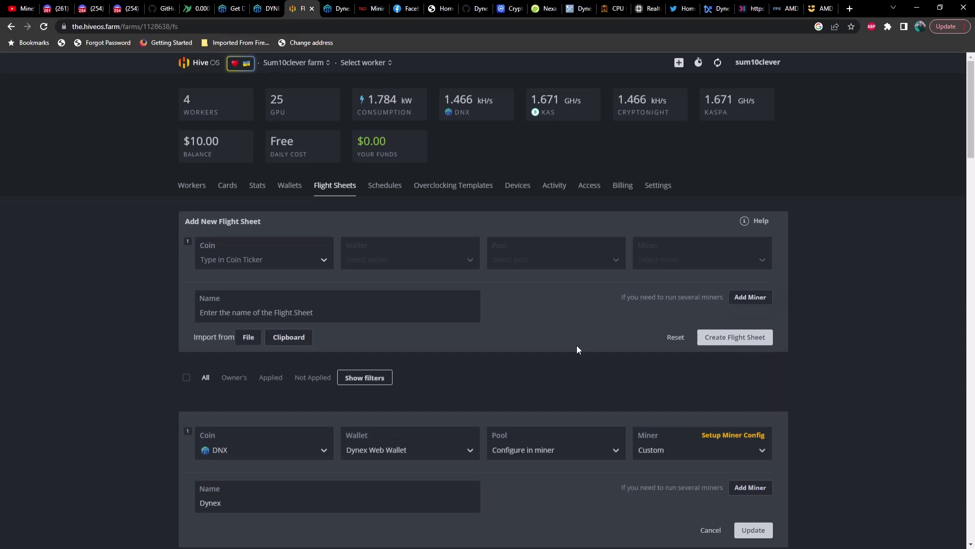
# Check the Dynex flight sheet's miner choices, keep Custom, and open its miner configuration to review the installation URL and the wallet and worker template
pyautogui.scroll(-1, 480, 343)
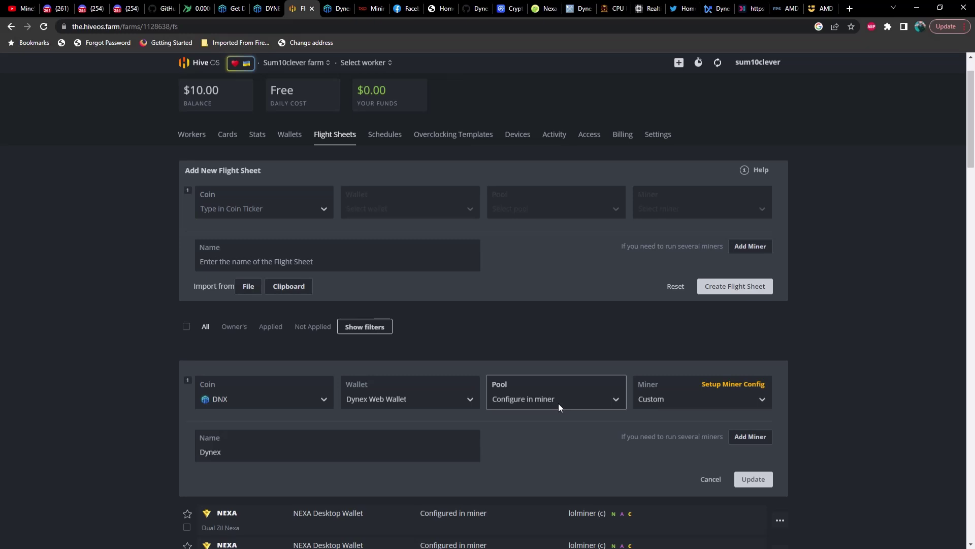
pyautogui.click(657, 399)
pyautogui.scroll(-3, 658, 448)
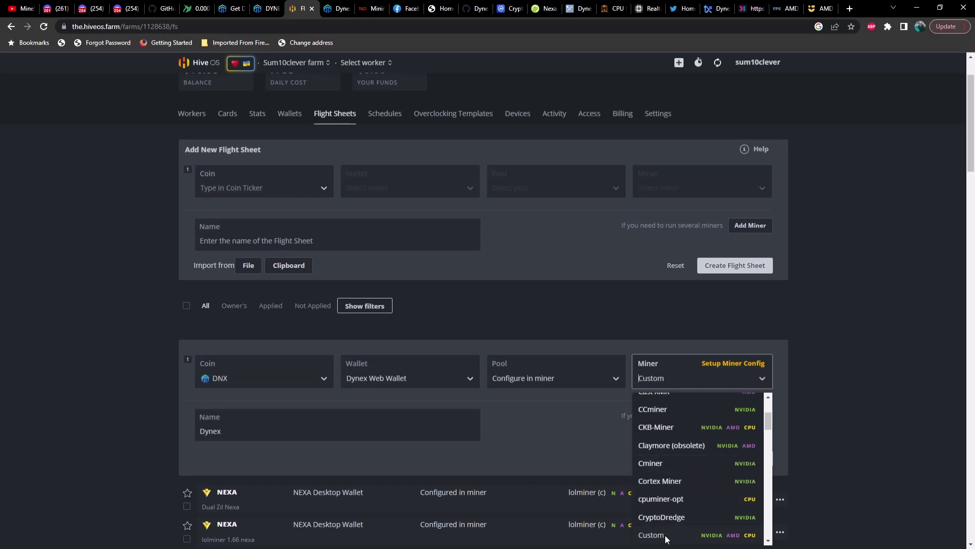
pyautogui.click(606, 449)
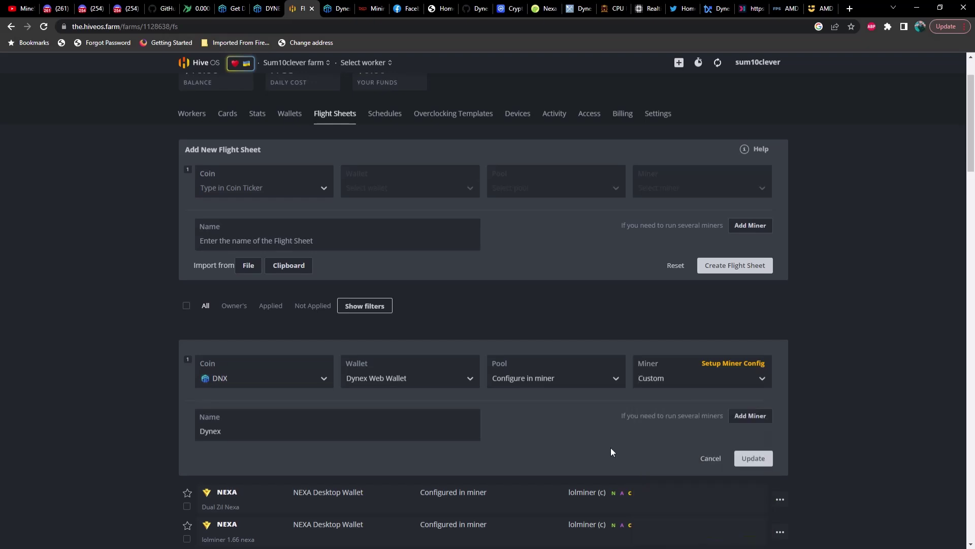
pyautogui.click(734, 364)
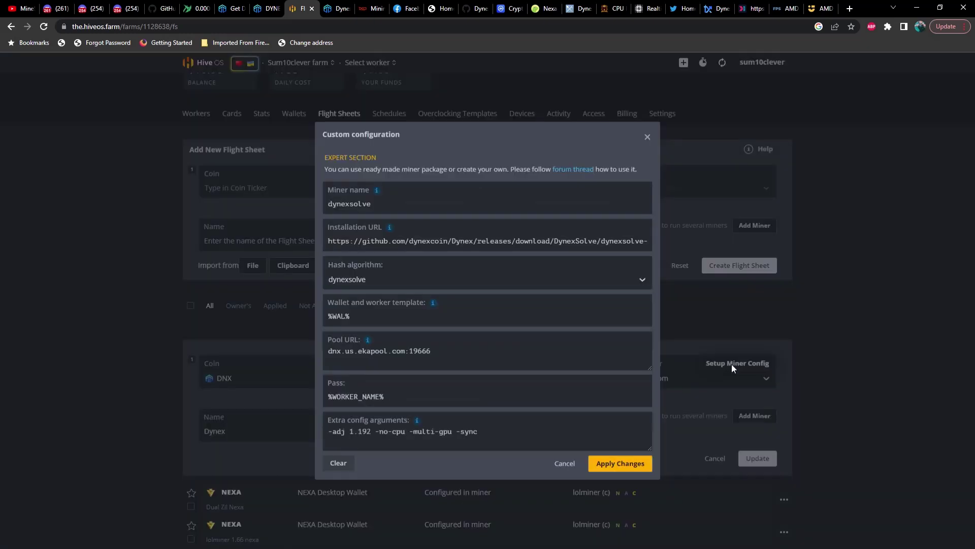
pyautogui.click(336, 249)
pyautogui.moveTo(439, 304)
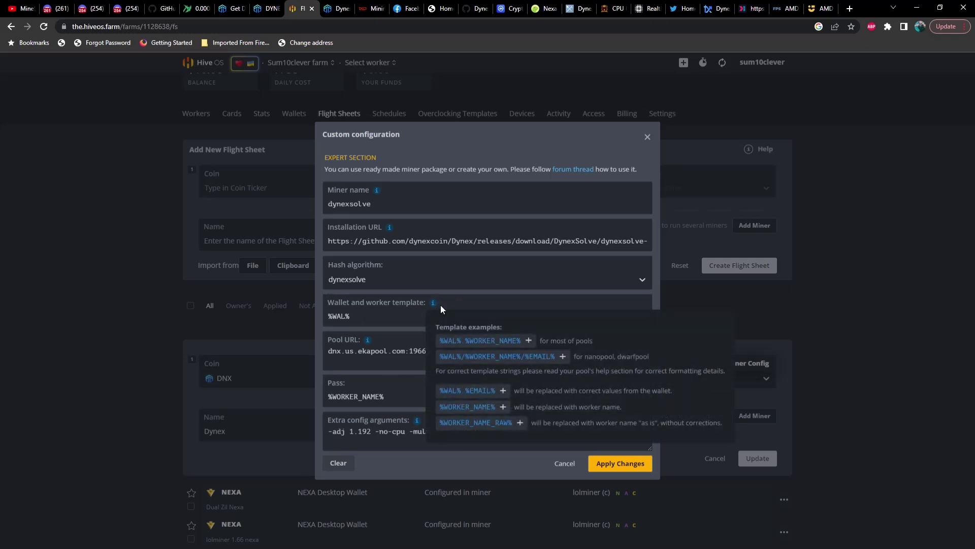
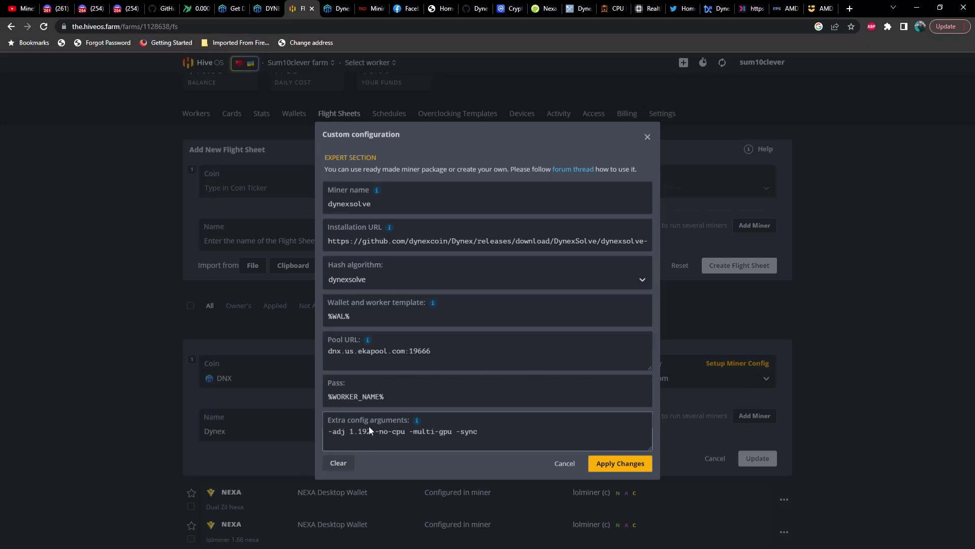
# Switch to the Discord dynex channel and look back through its older messages for Dynex HiveOS setup and update instructions
pyautogui.click(125, 11)
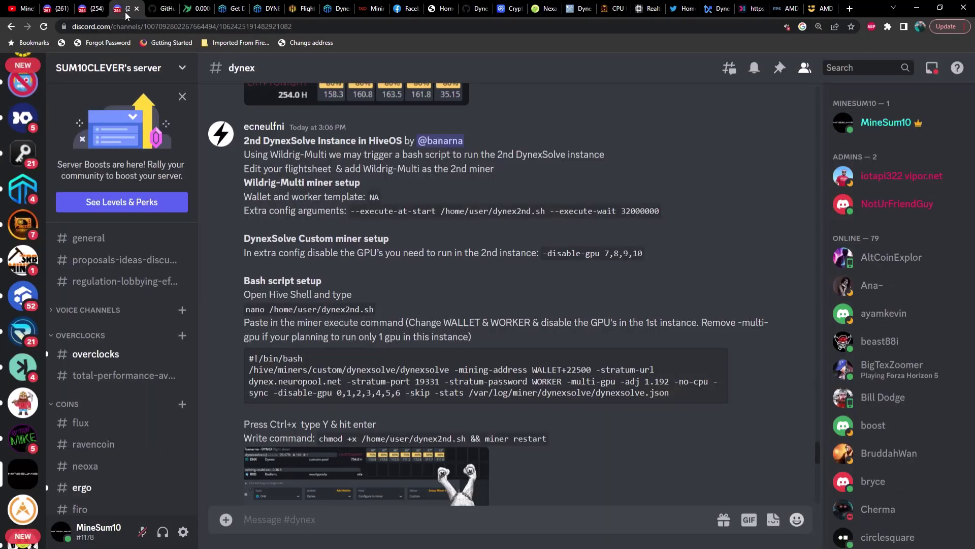
pyautogui.moveTo(127, 14); pyautogui.dragTo(98, 16)
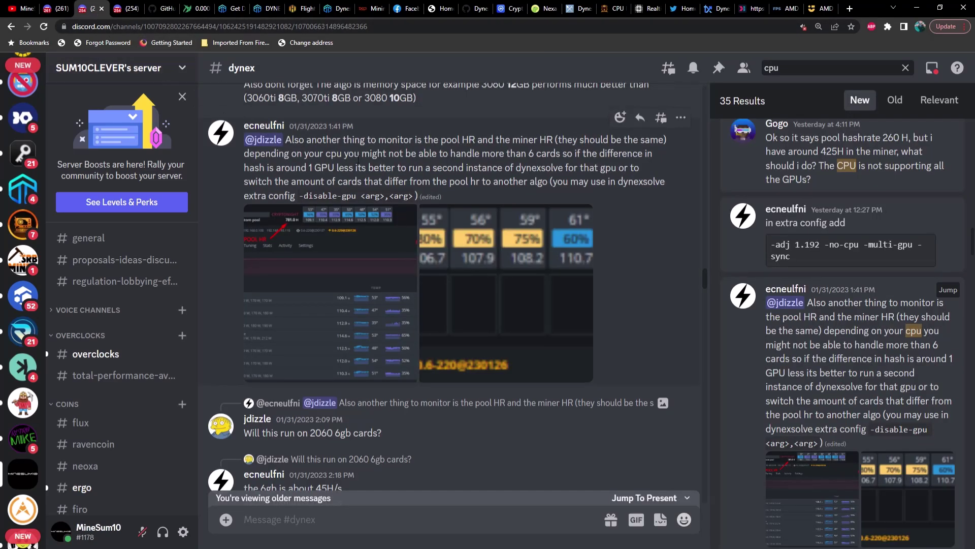
pyautogui.scroll(5, 414, 190)
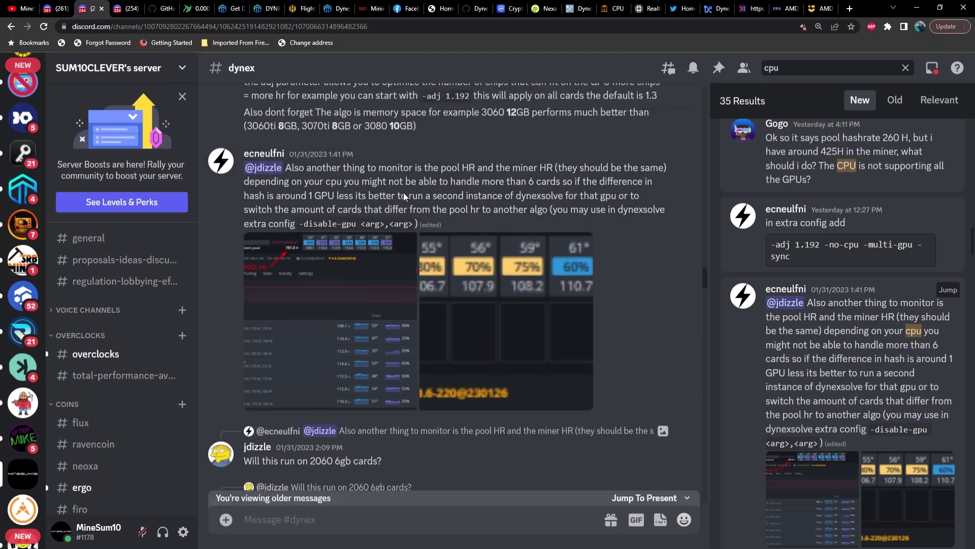
pyautogui.scroll(12, 404, 193)
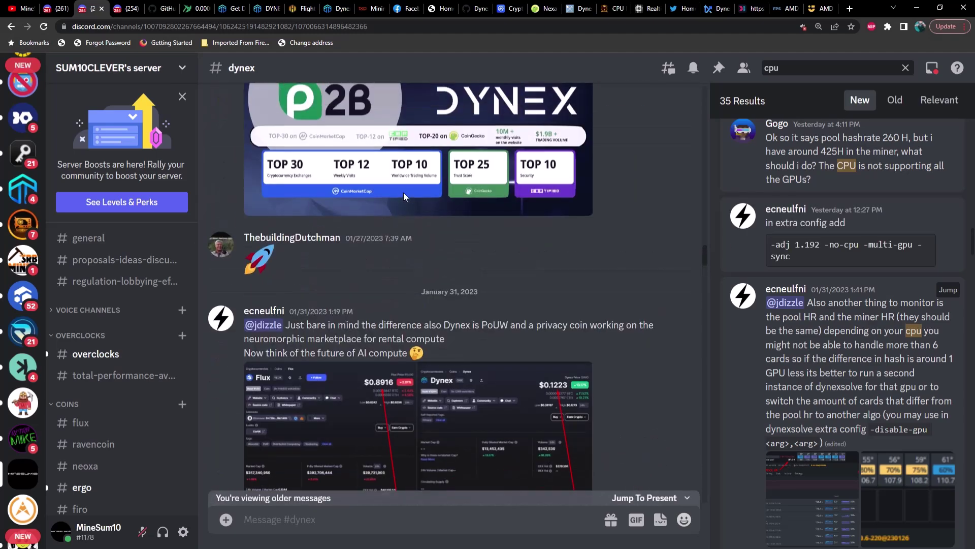
pyautogui.scroll(12, 404, 193)
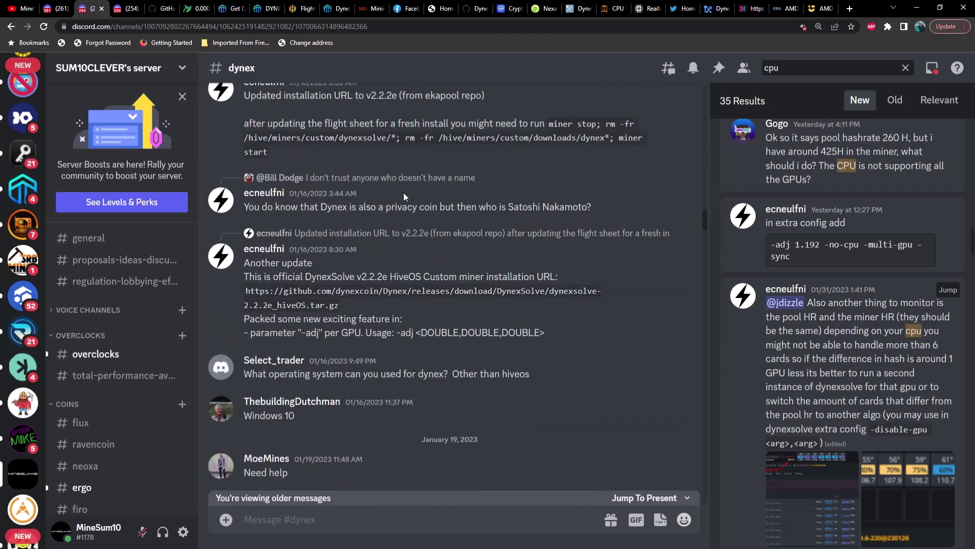
pyautogui.scroll(5, 410, 227)
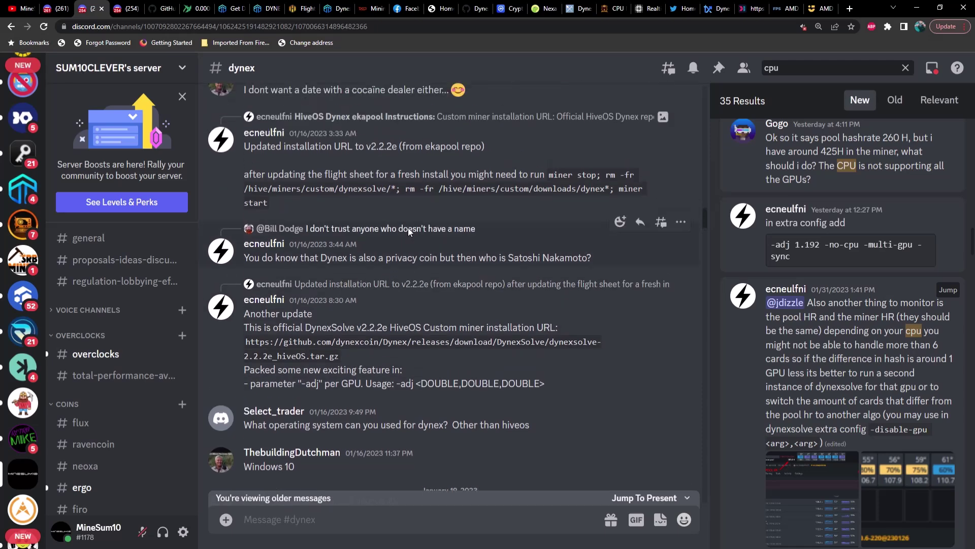
pyautogui.scroll(4, 407, 227)
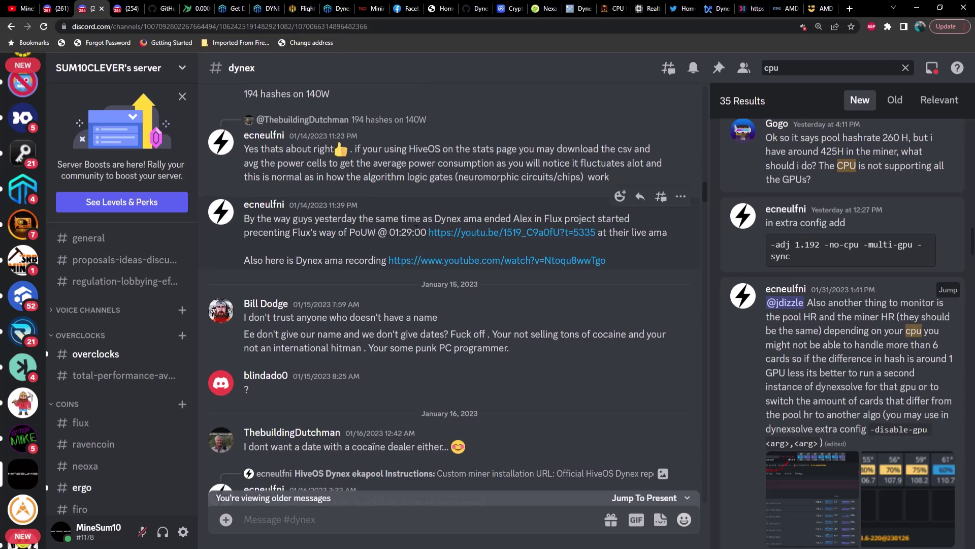
pyautogui.scroll(2, 387, 198)
pyautogui.scroll(5, 430, 211)
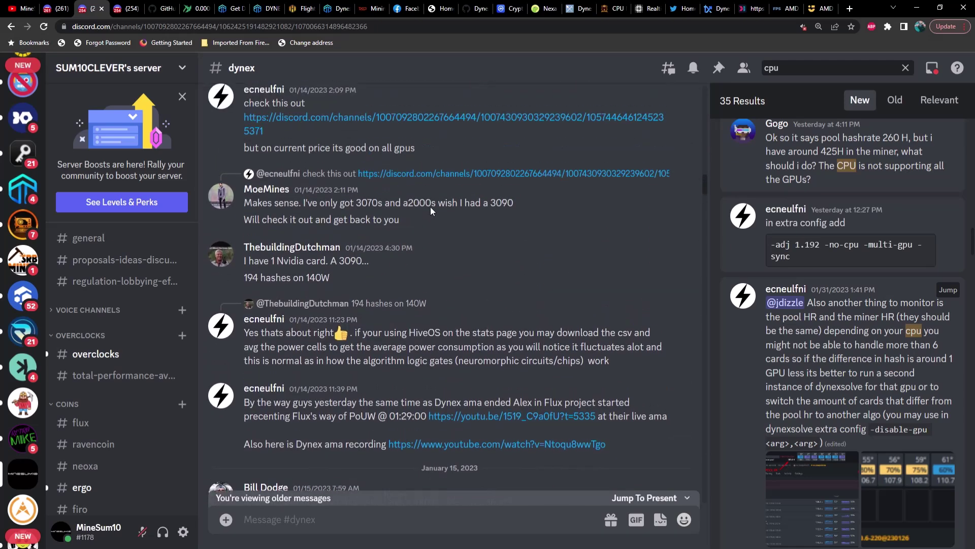
pyautogui.scroll(10, 430, 210)
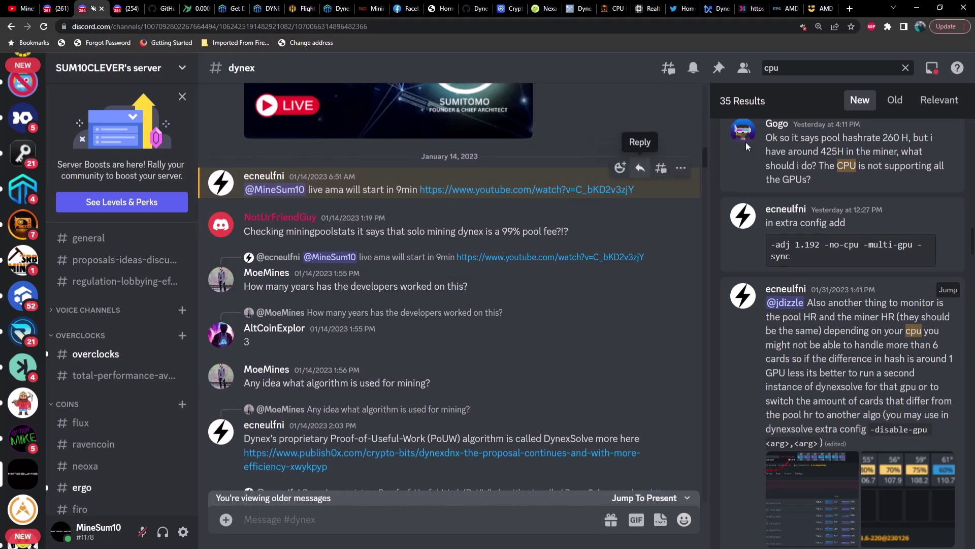
# Jump to the cpu search result with the extra config arguments and read the following replies on miner startup, pool hashrate and -adj tuning
pyautogui.hotkey('ctrl', 'f')
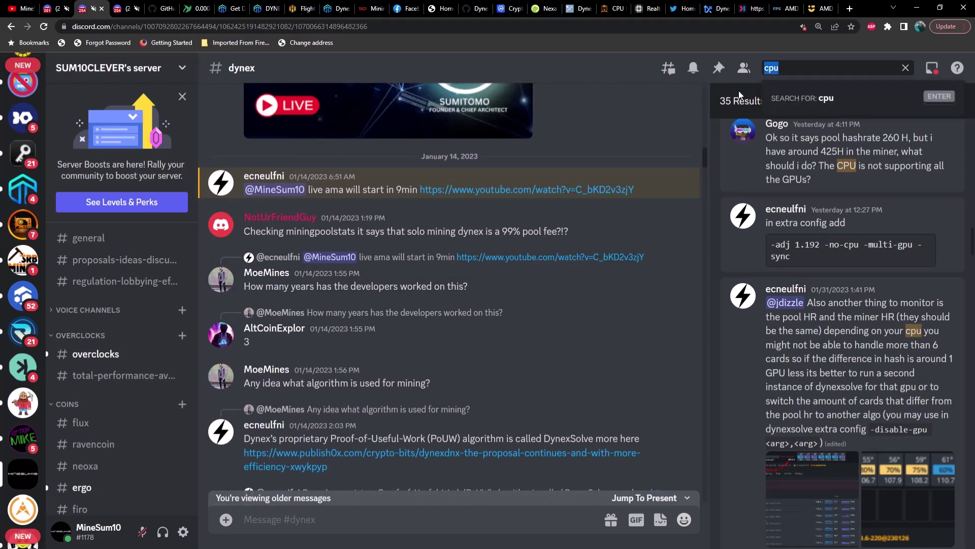
pyautogui.click(863, 234)
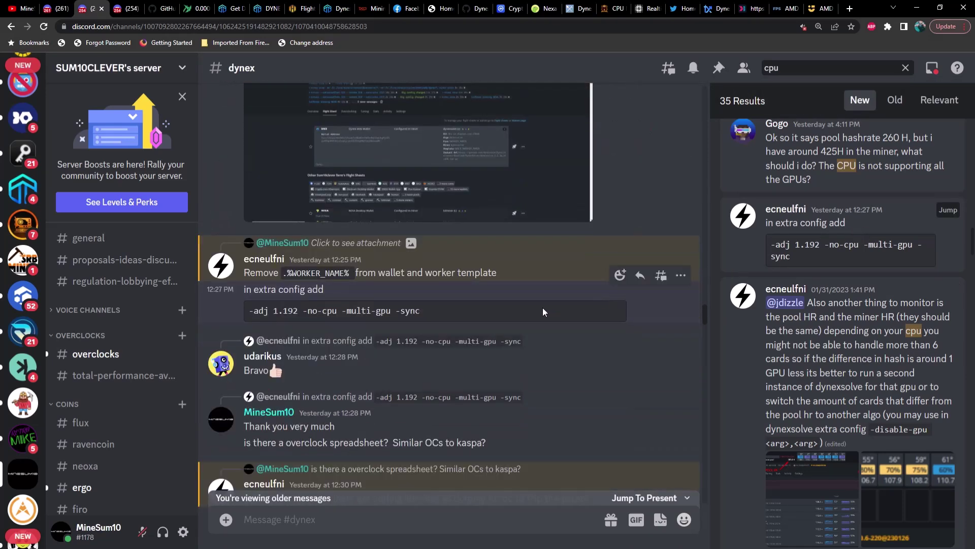
pyautogui.scroll(-3, 345, 325)
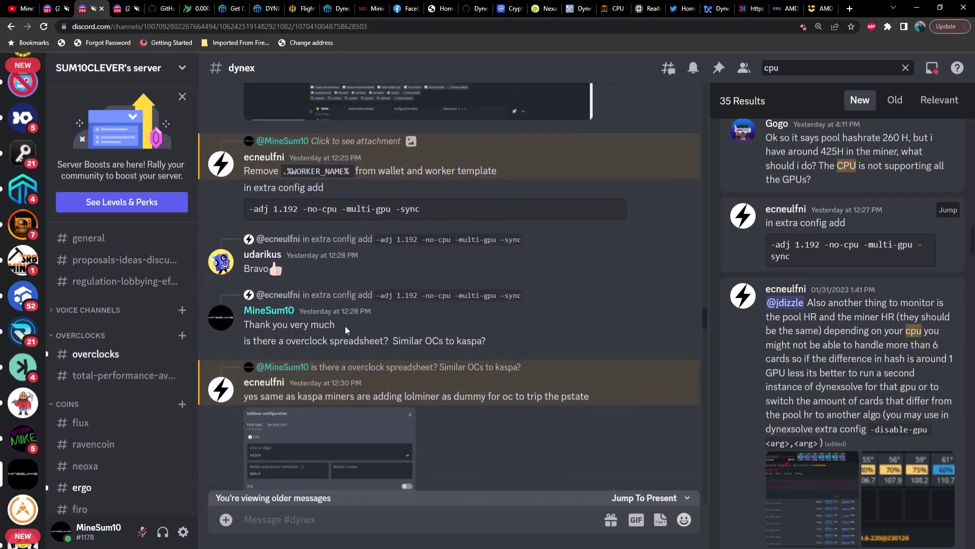
pyautogui.scroll(-7, 303, 302)
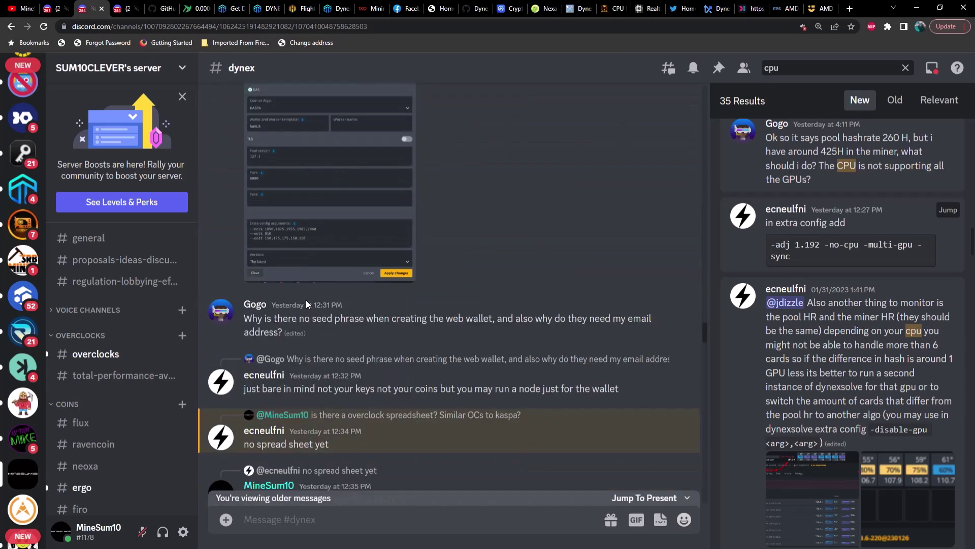
pyautogui.scroll(-8, 322, 316)
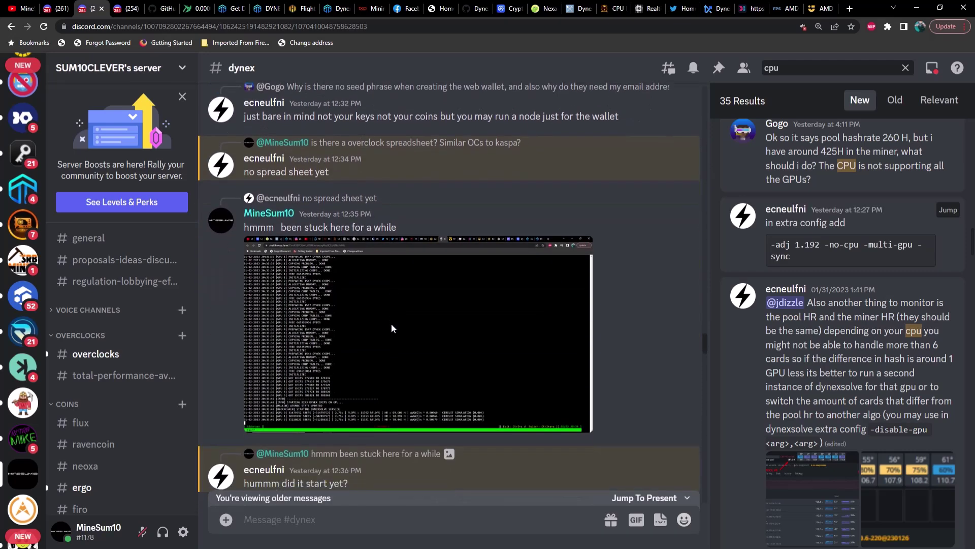
pyautogui.scroll(-10, 391, 324)
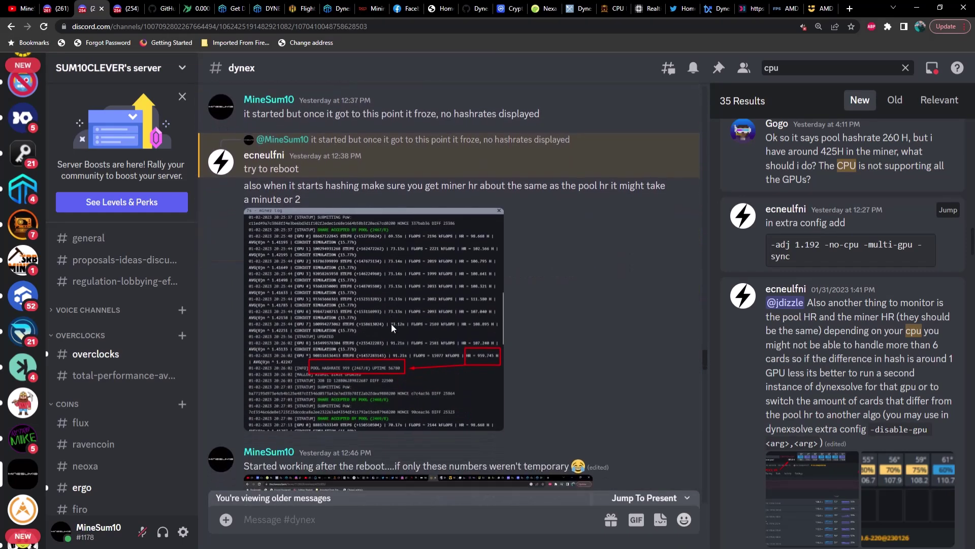
pyautogui.scroll(-4, 391, 324)
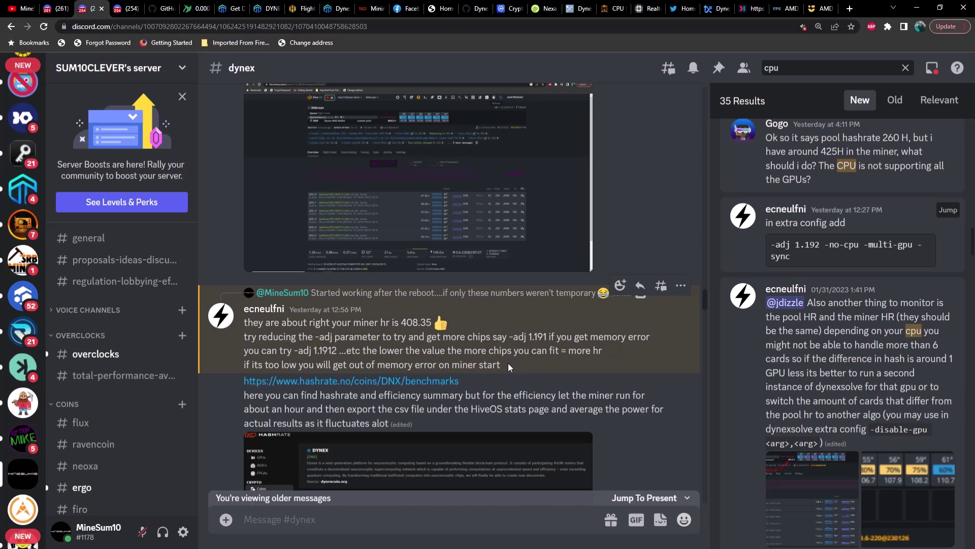
# Check the second-instance and ekapool instructions in the other Discord pages, and rerun the message search for cpu
pyautogui.click(117, 6)
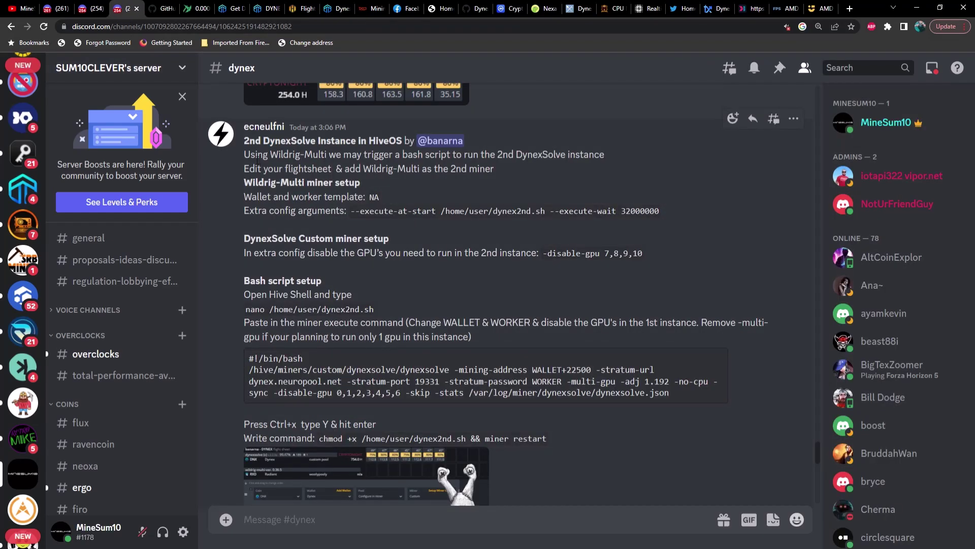
pyautogui.click(52, 8)
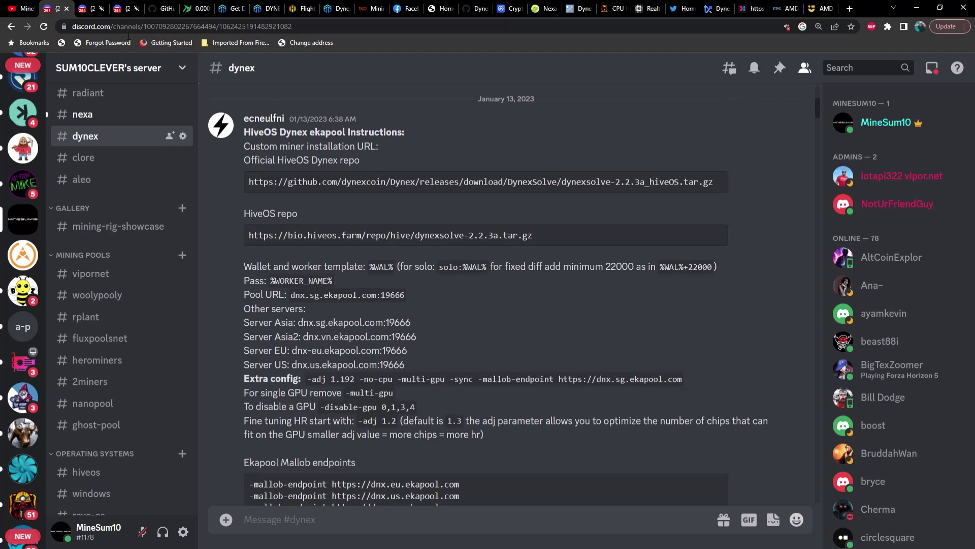
pyautogui.click(92, 8)
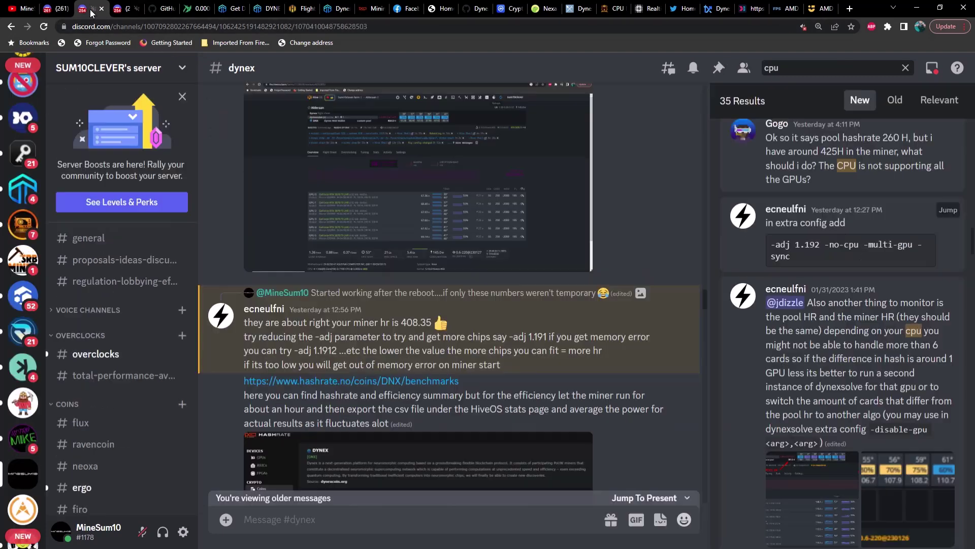
pyautogui.click(791, 73)
pyautogui.press('Return')
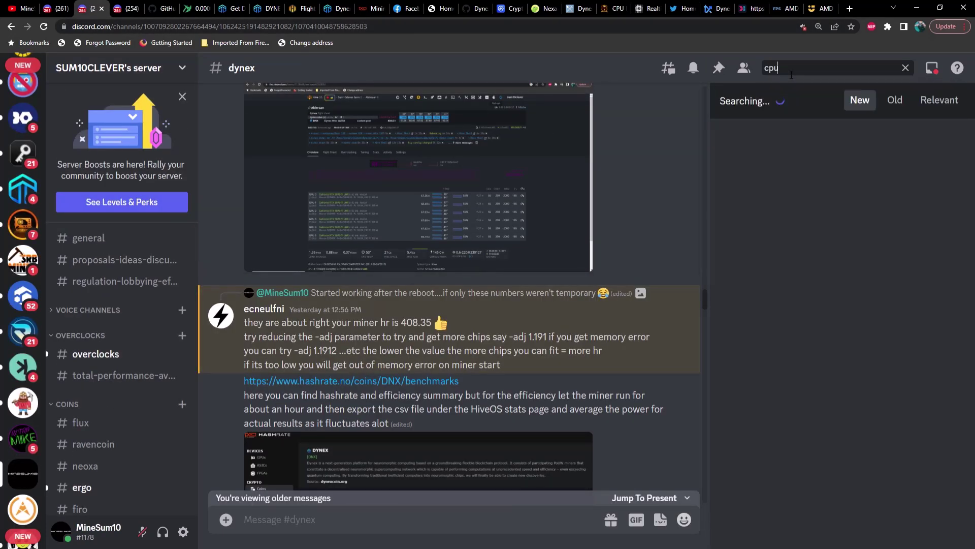
# Review the cpu search results on weak CPUs and open the 01/31/2023 message comparing pool and miner hashrate
pyautogui.scroll(-8, 818, 290)
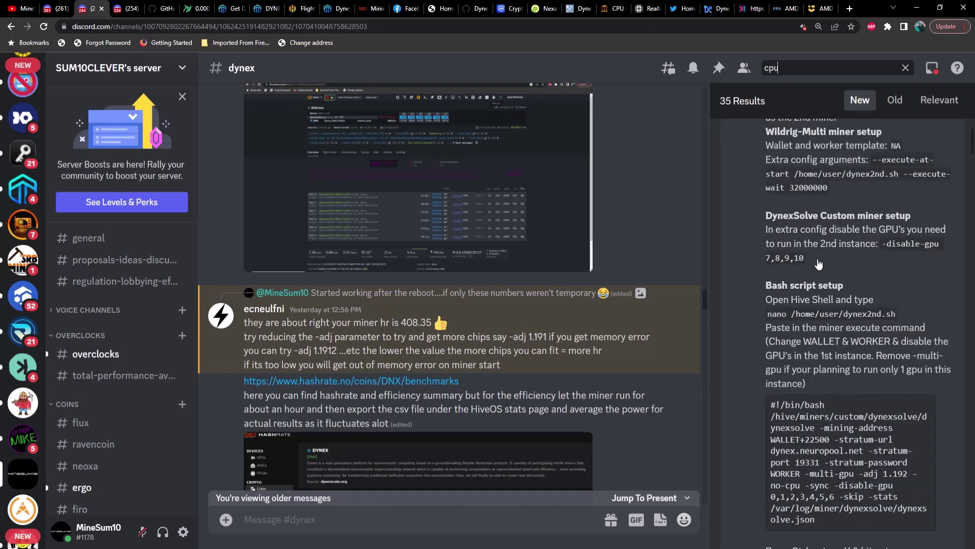
pyautogui.scroll(-10, 819, 290)
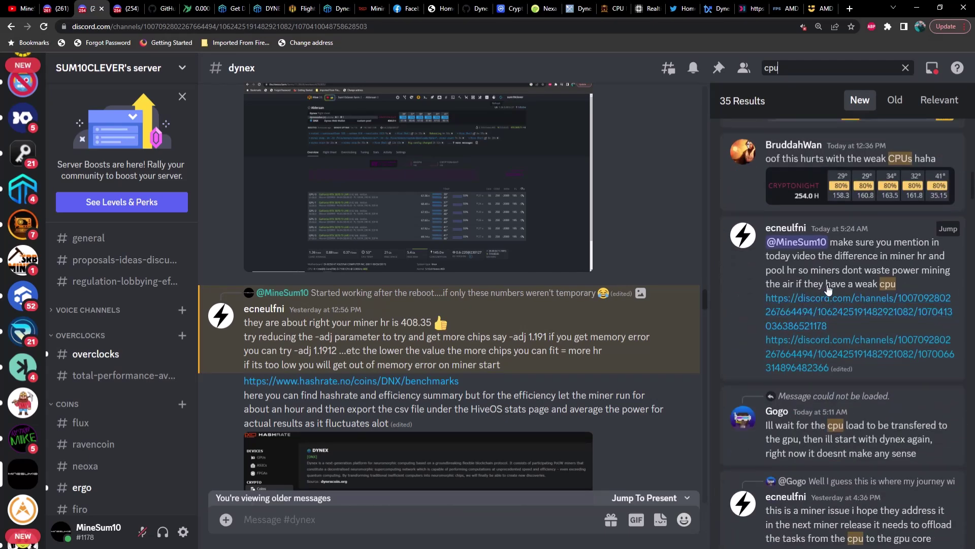
pyautogui.scroll(-5, 887, 279)
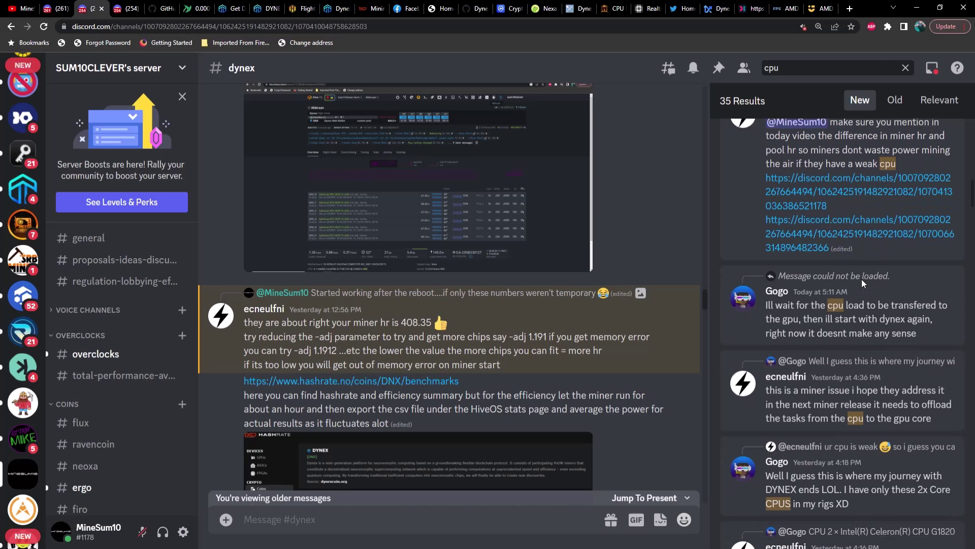
pyautogui.scroll(-1, 843, 329)
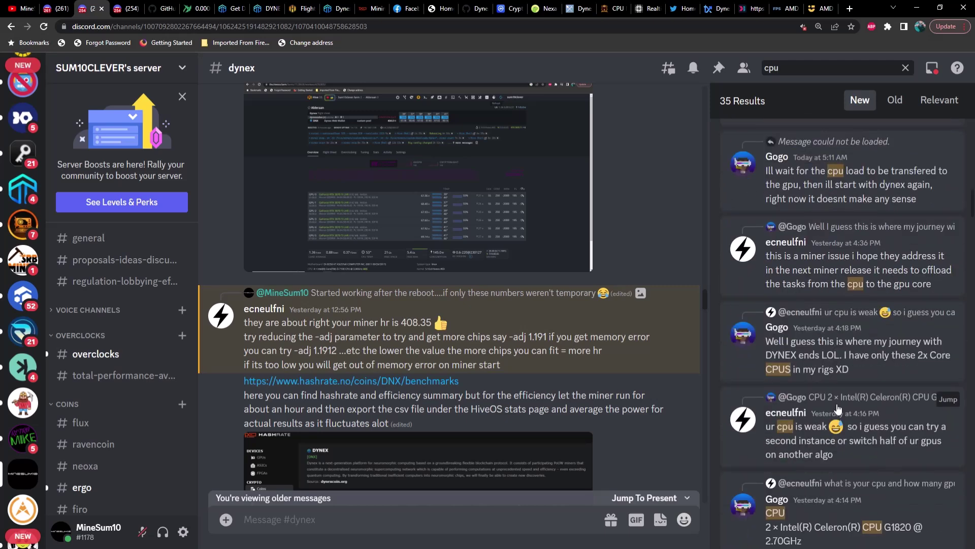
pyautogui.scroll(-3, 837, 408)
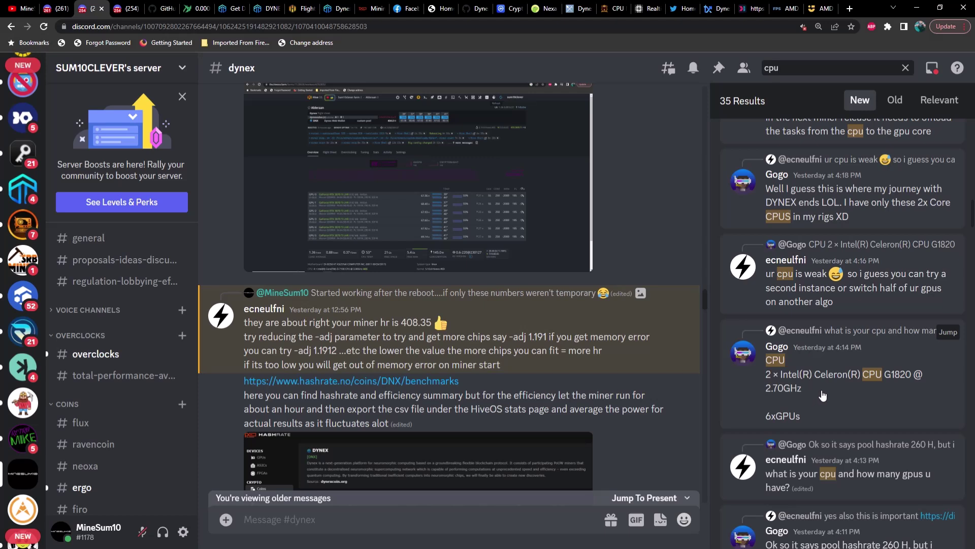
pyautogui.scroll(-3, 822, 395)
pyautogui.scroll(-3, 823, 396)
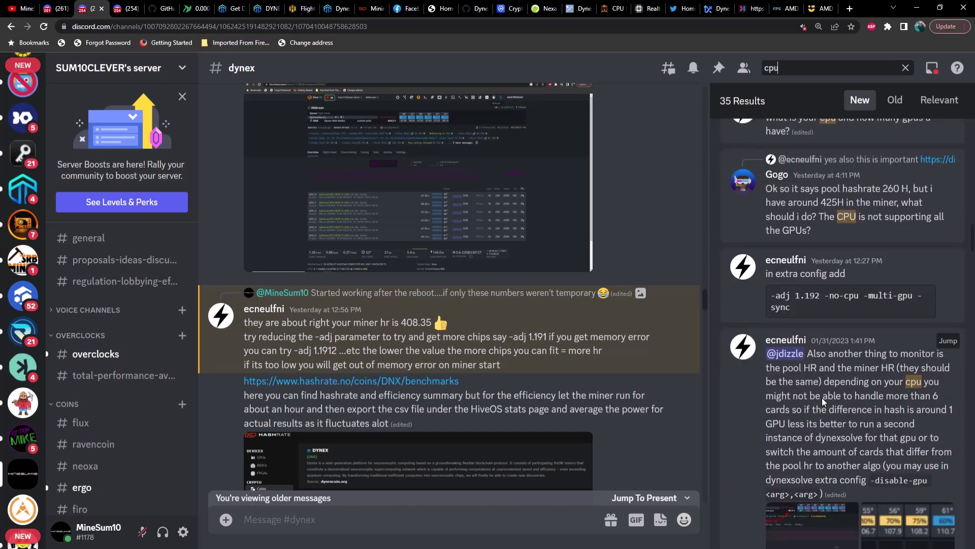
pyautogui.click(827, 403)
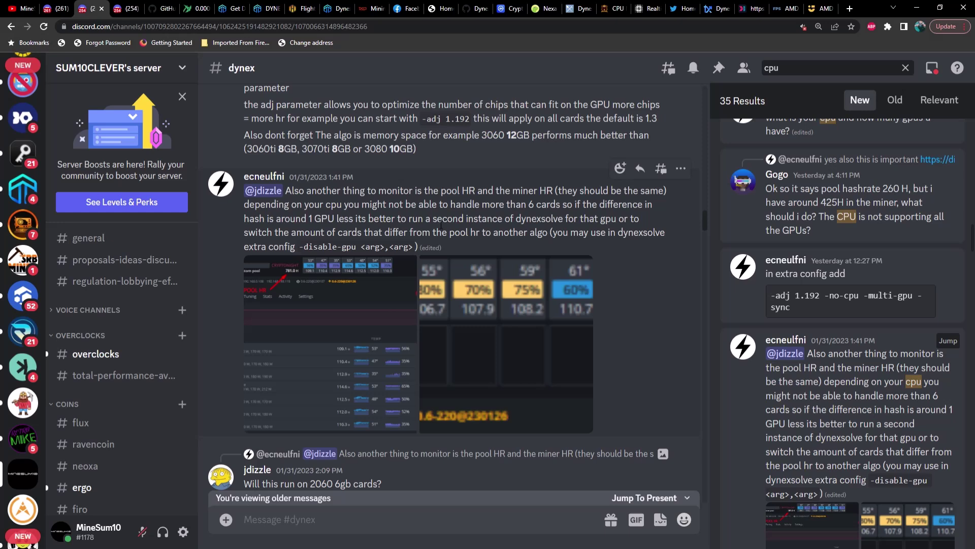
# Return to Hive OS, close the custom miner configuration without applying it, and open the Alderaan worker of the Sum10clever farm
pyautogui.click(304, 10)
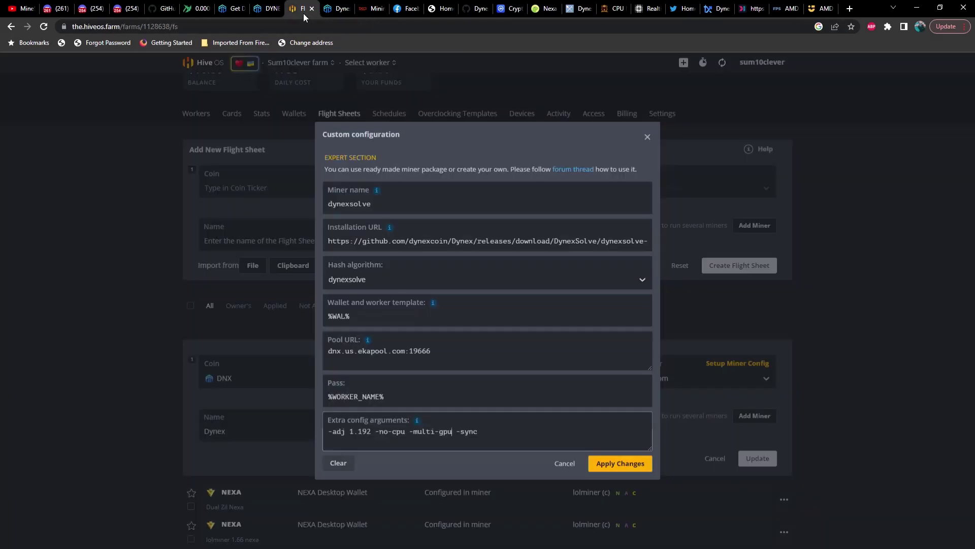
pyautogui.click(647, 137)
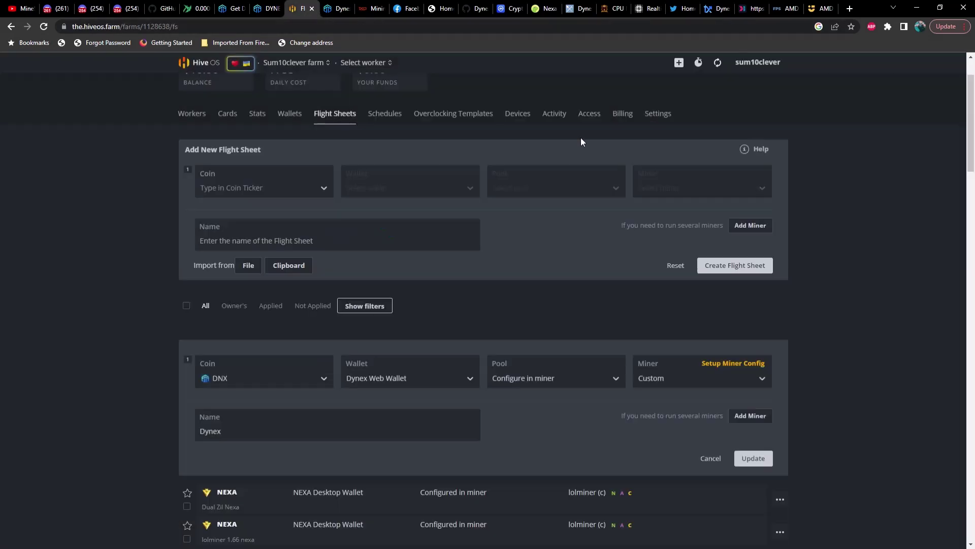
pyautogui.click(199, 66)
pyautogui.click(264, 243)
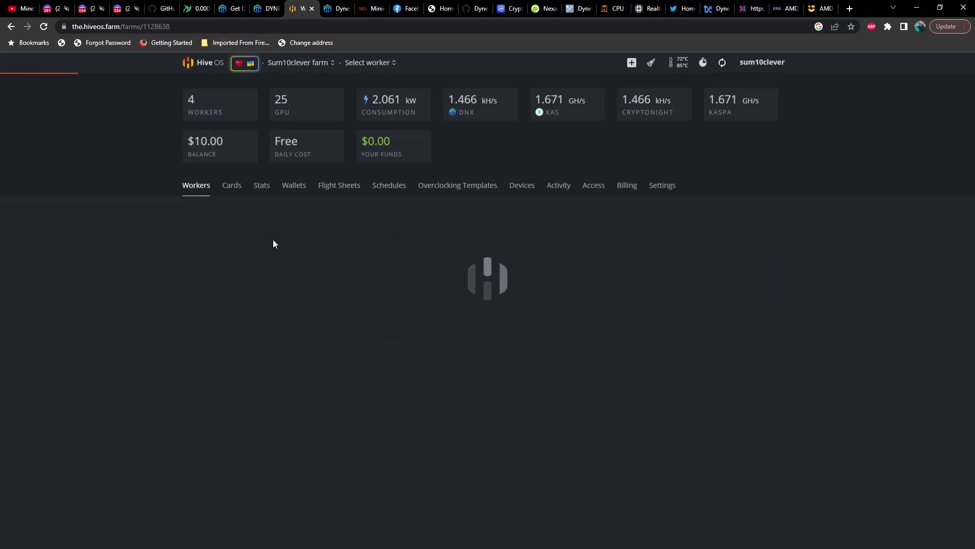
pyautogui.click(230, 246)
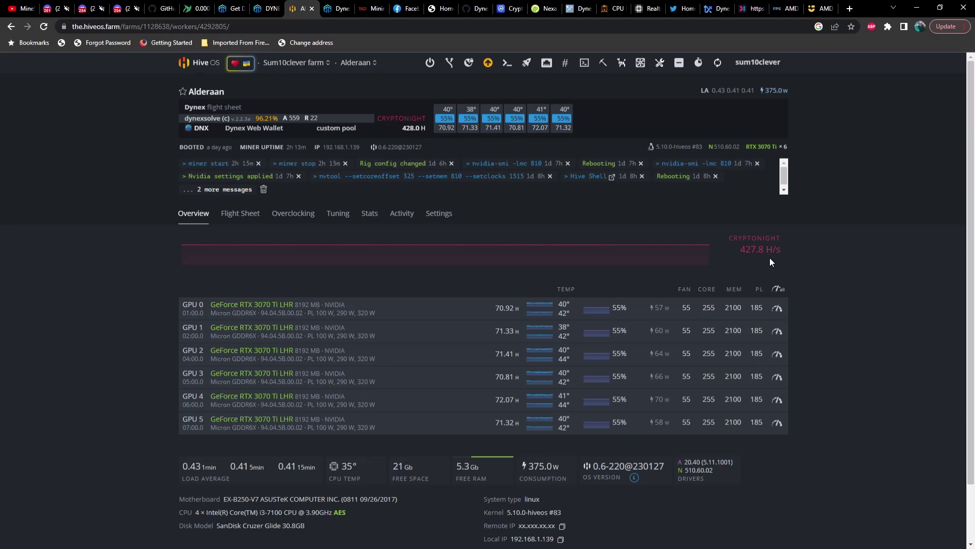
# Go back to the Discord post on a 2nd DynexSolve instance and read its Wildrig-Multi miner setup and extra config arguments
pyautogui.click(130, 9)
pyautogui.moveTo(244, 154); pyautogui.dragTo(571, 168)
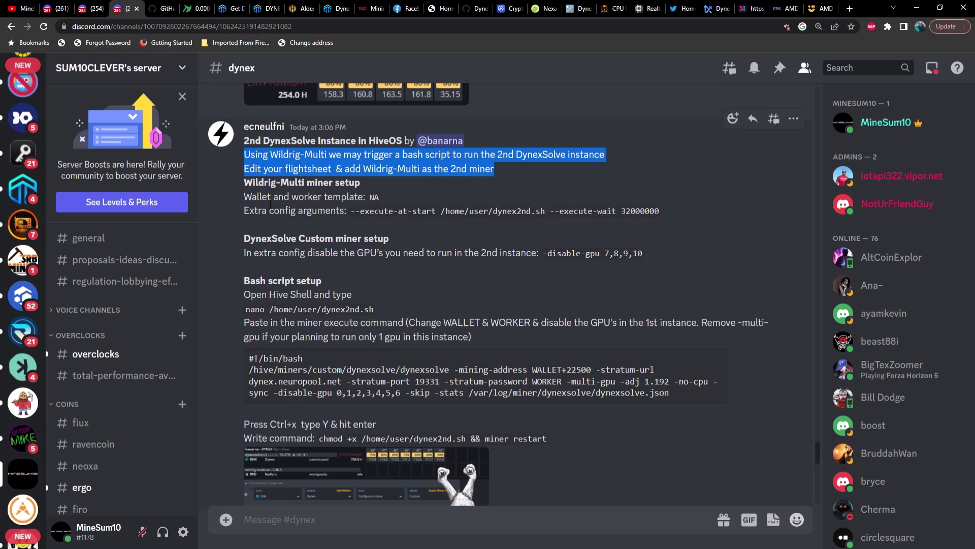
pyautogui.moveTo(259, 204); pyautogui.dragTo(380, 203)
pyautogui.click(301, 217)
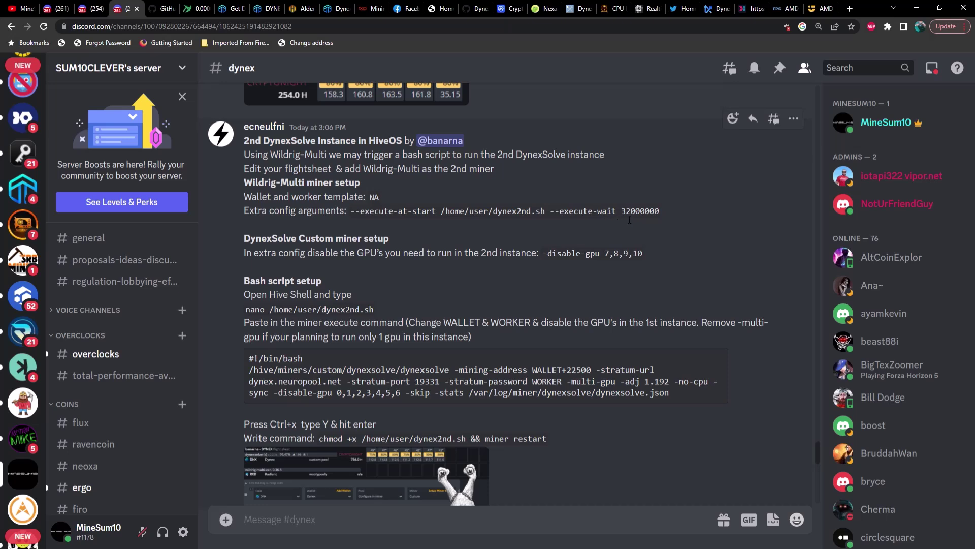
pyautogui.moveTo(622, 211); pyautogui.dragTo(663, 217)
pyautogui.click(613, 236)
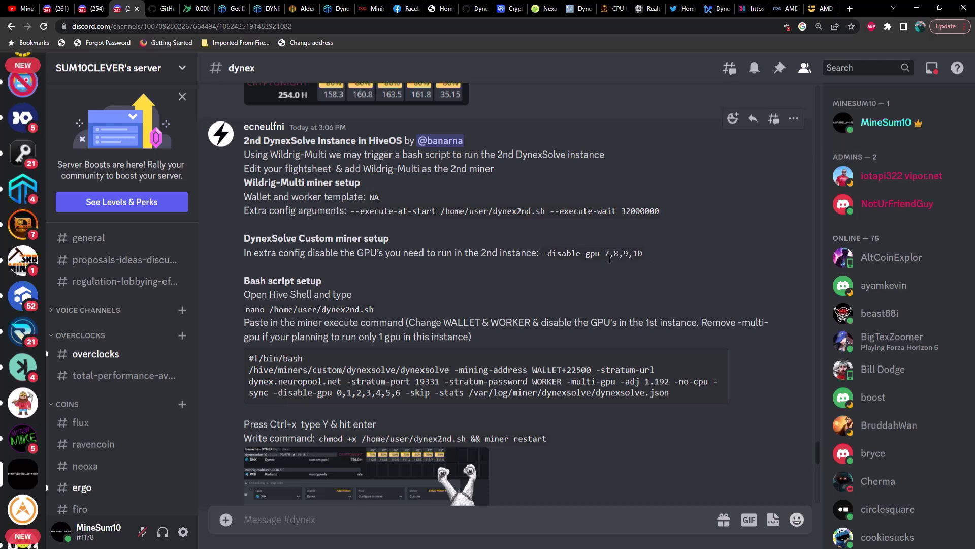
# Review the post's -disable-gpu 7,8,9,10 argument for the DynexSolve custom miner and its bash script setup
pyautogui.moveTo(605, 258); pyautogui.dragTo(644, 257)
pyautogui.click(638, 258)
pyautogui.scroll(-1, 298, 313)
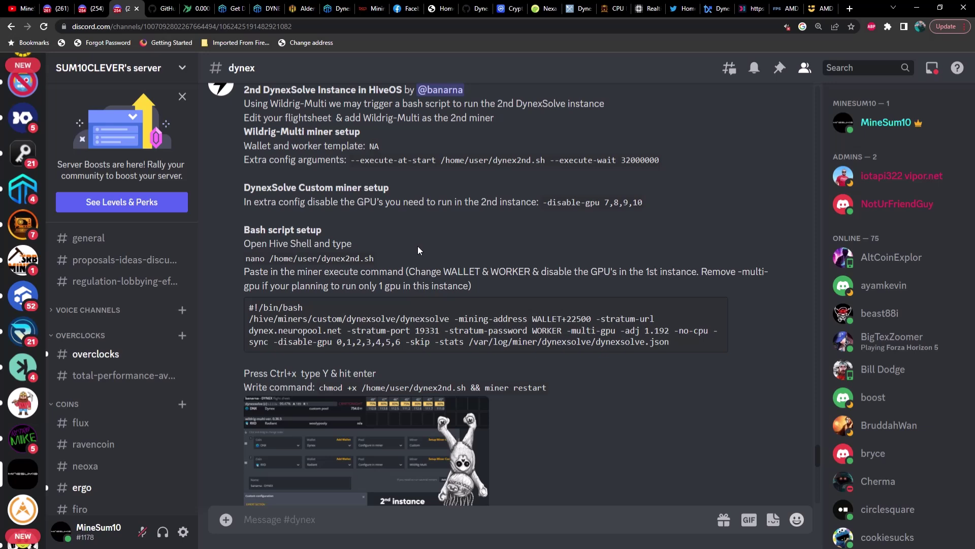
# Switch to Hive OS to view the Alderaan worker overview, checking the DynexSolve command-line options on the Dynex GitHub page along the way
pyautogui.scroll(1, 409, 245)
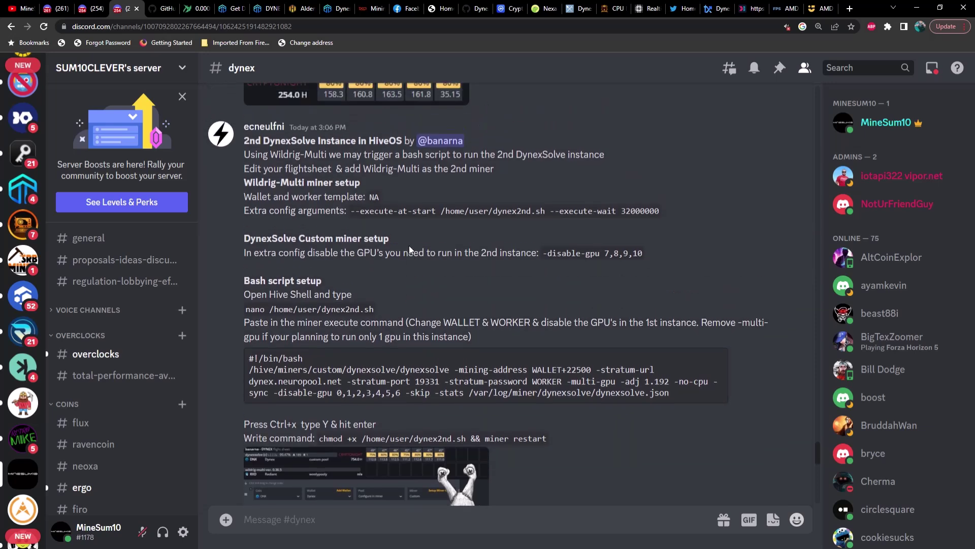
pyautogui.click(301, 13)
pyautogui.moveTo(471, 254)
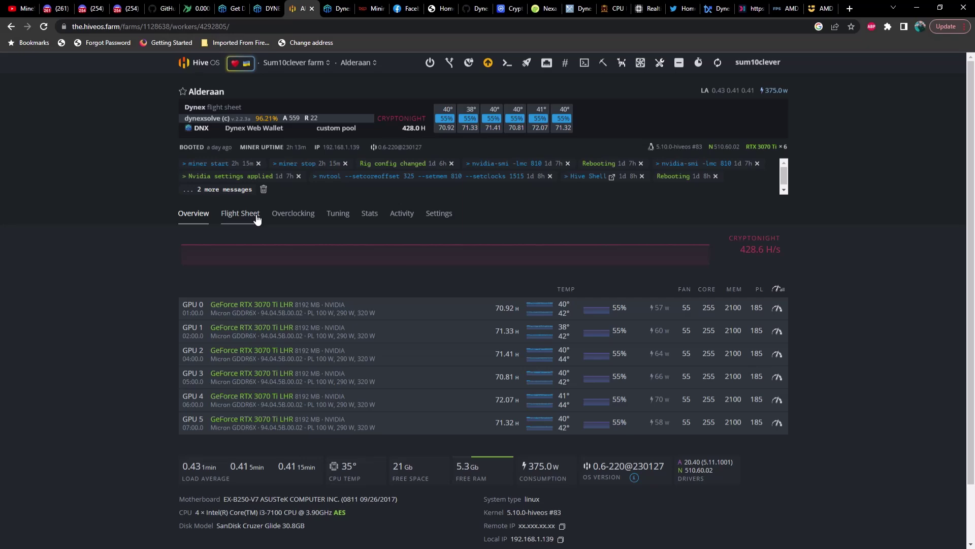
pyautogui.moveTo(330, 238)
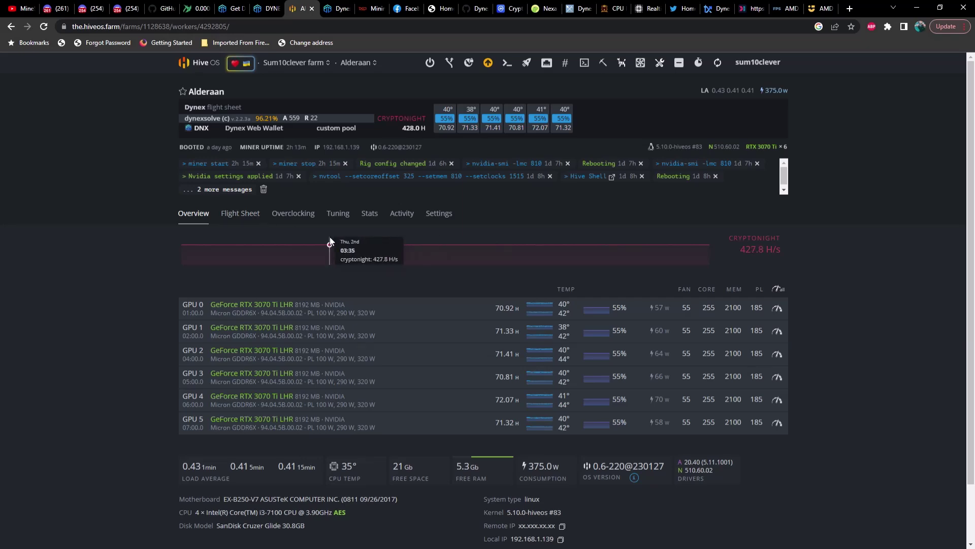
pyautogui.click(163, 11)
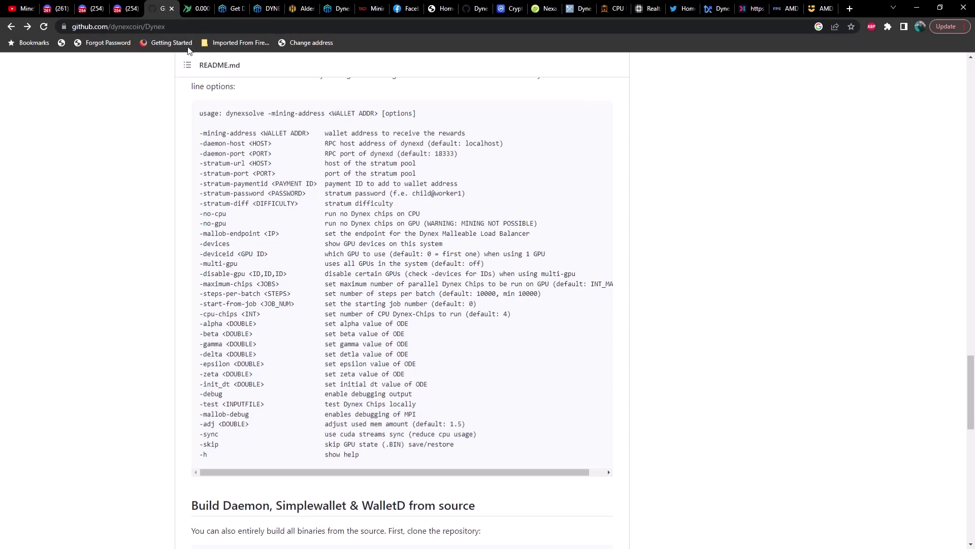
pyautogui.click(302, 9)
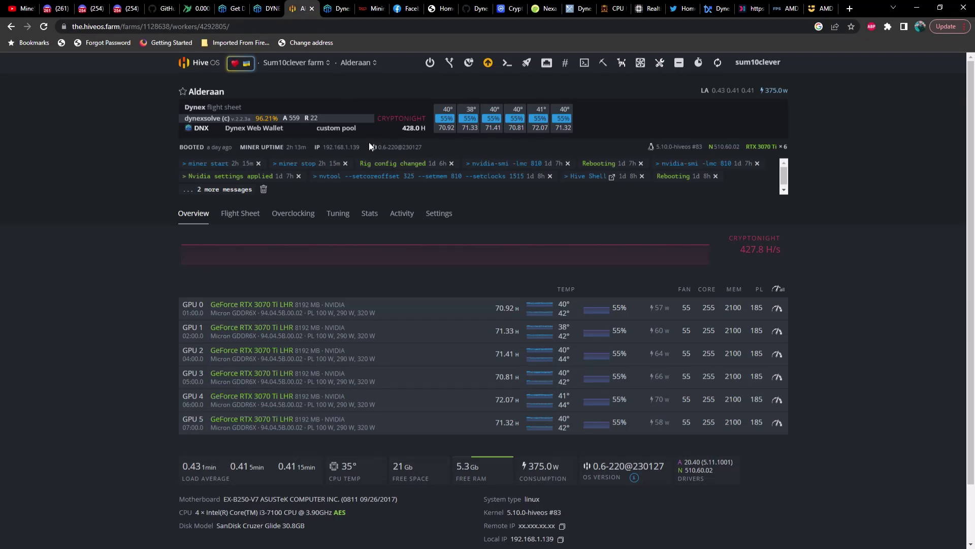
# Go to the NVIDIA RTX 3060 page on hashrate.no and review its Dynex medium overclock, including the core and memory clock locks
pyautogui.click(365, 9)
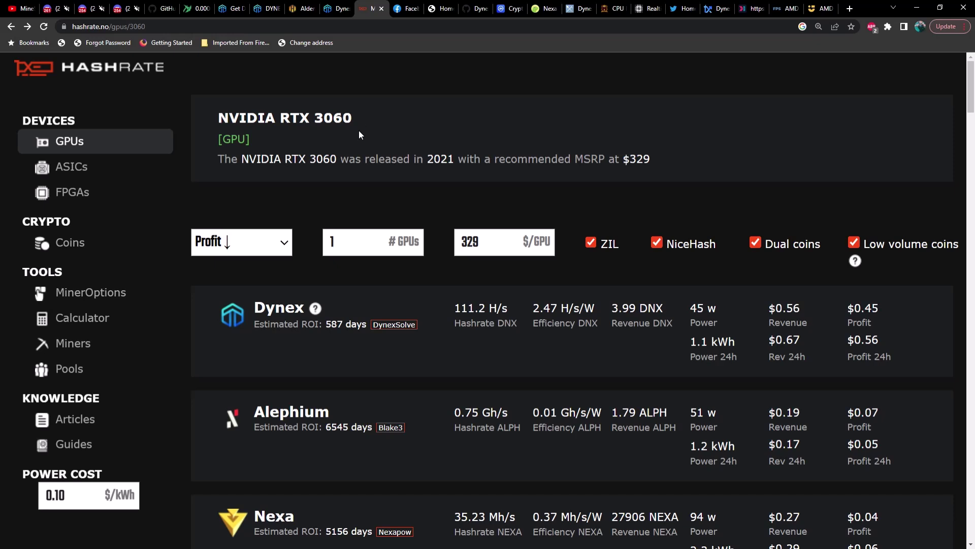
pyautogui.moveTo(217, 118); pyautogui.dragTo(388, 121)
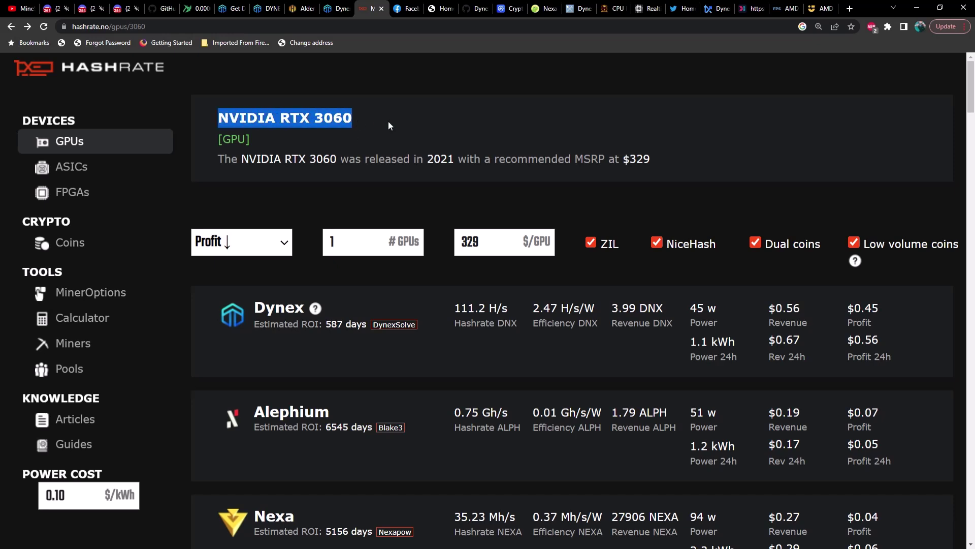
pyautogui.click(320, 305)
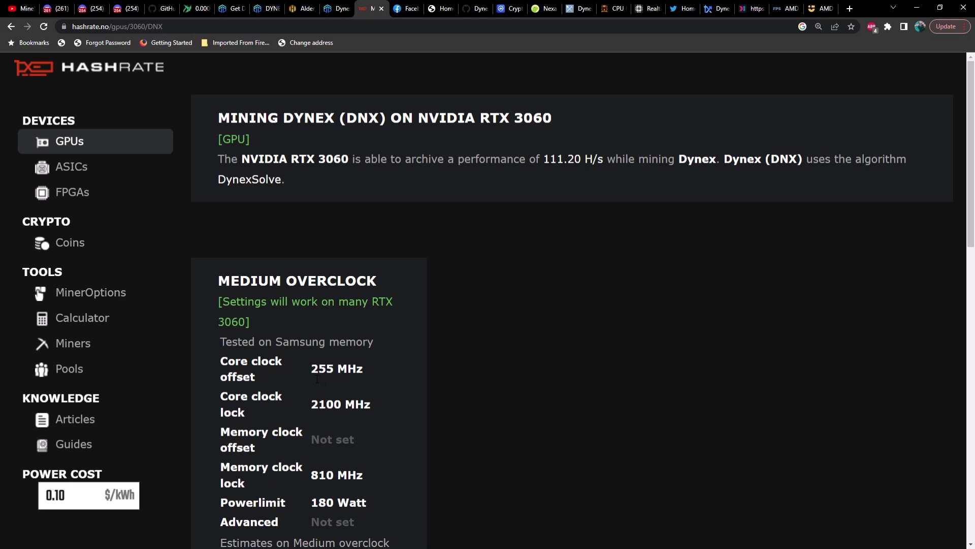
pyautogui.moveTo(312, 376); pyautogui.dragTo(343, 407)
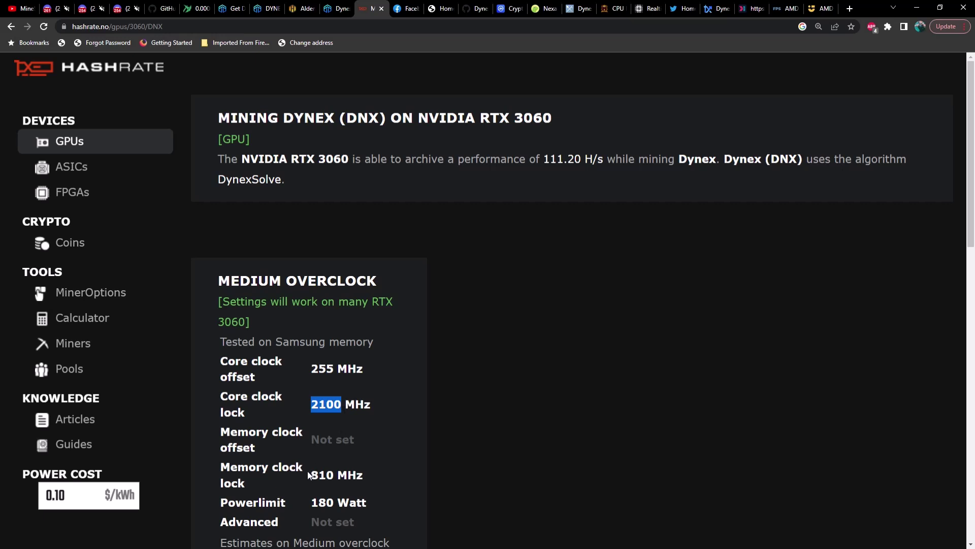
pyautogui.moveTo(311, 475); pyautogui.dragTo(341, 475)
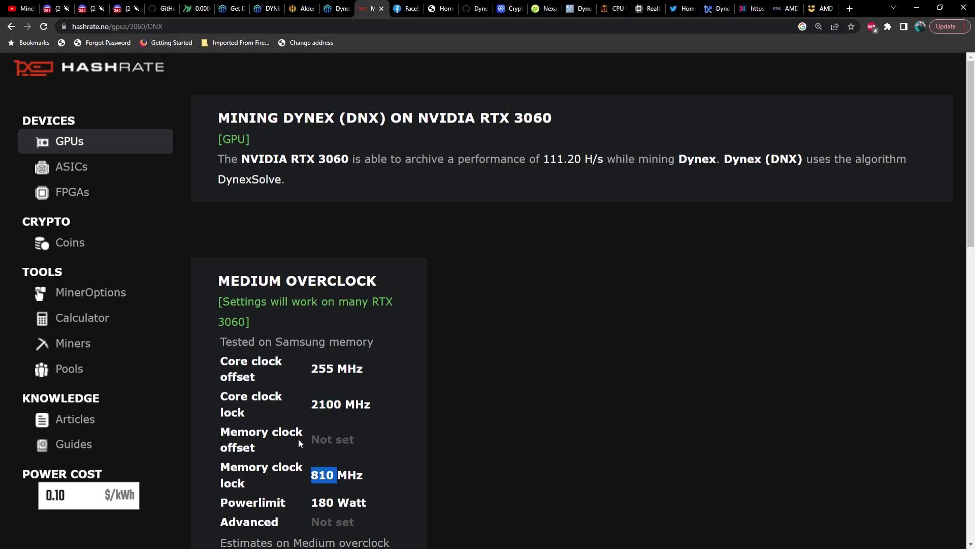
# Open the NVIDIA RTX 3090 from the hashrate.no GPU list and review its Dynex core clock offset, core clock lock and memory clock lock
pyautogui.click(130, 78)
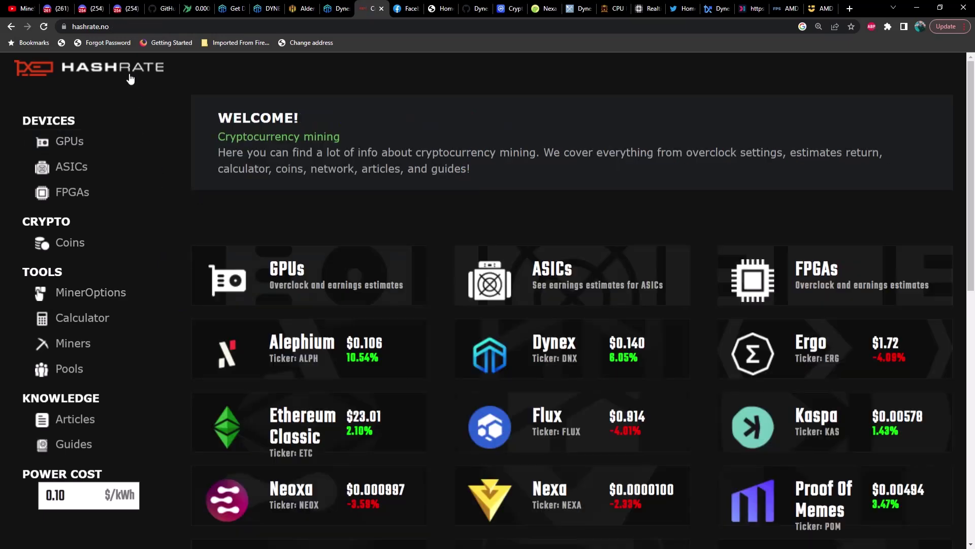
pyautogui.click(288, 257)
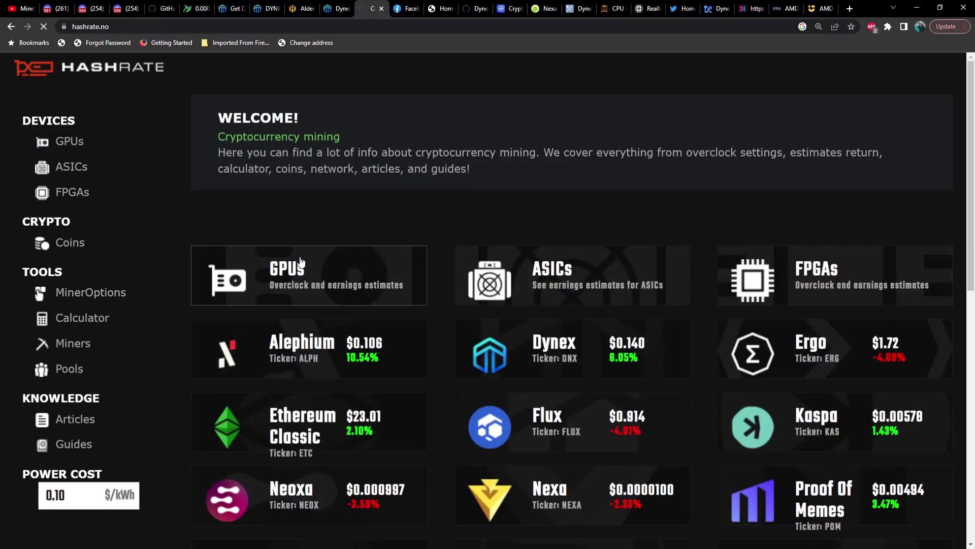
pyautogui.scroll(-4, 296, 250)
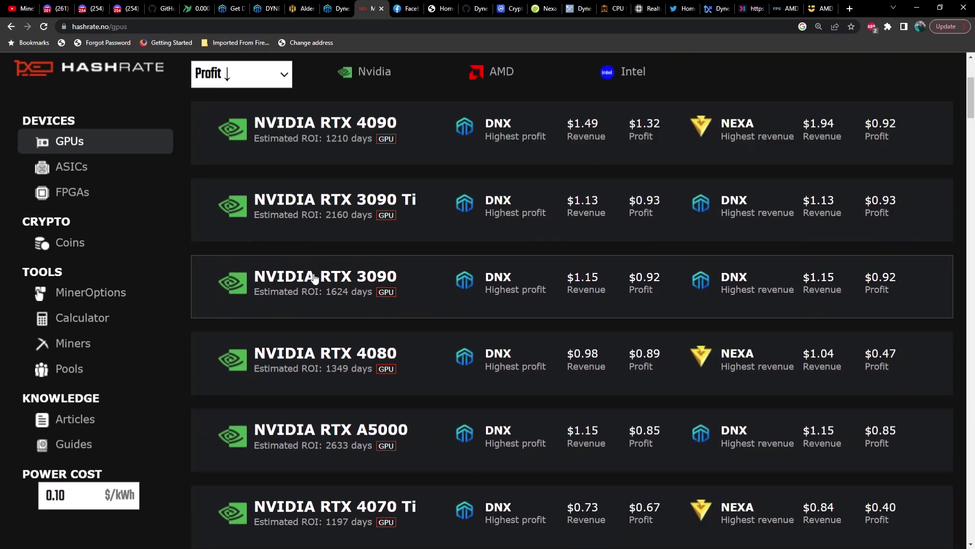
pyautogui.click(315, 277)
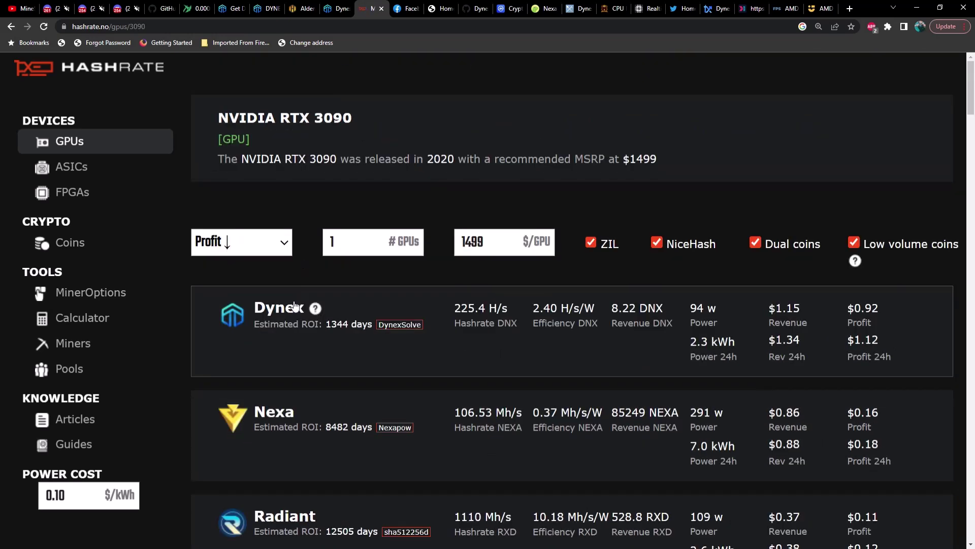
pyautogui.click(294, 306)
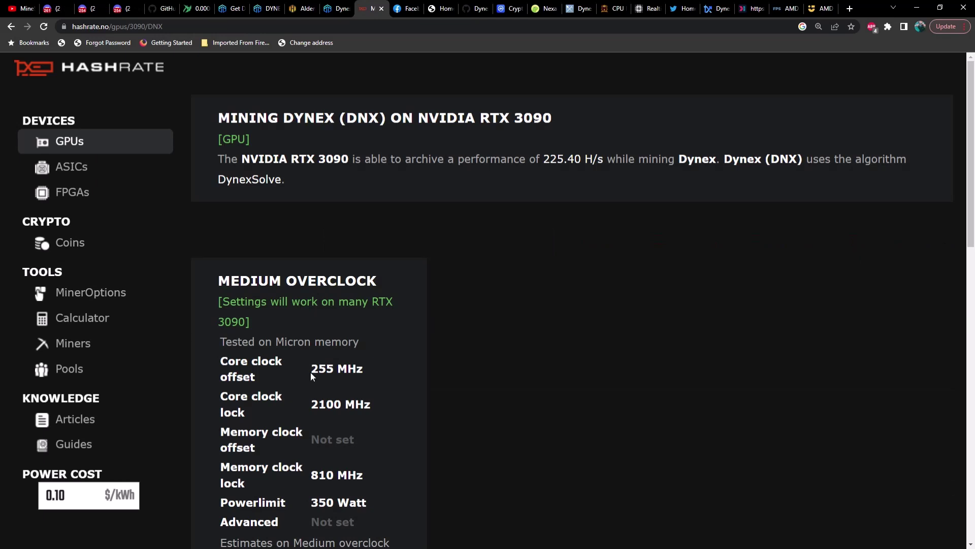
pyautogui.moveTo(310, 370); pyautogui.dragTo(334, 369)
pyautogui.moveTo(311, 404); pyautogui.dragTo(348, 404)
pyautogui.moveTo(311, 475); pyautogui.dragTo(335, 476)
# Return to the GPU list, open the NVIDIA GTX 1080 and review its Dynex core clock and memory clock settings
pyautogui.click(11, 28)
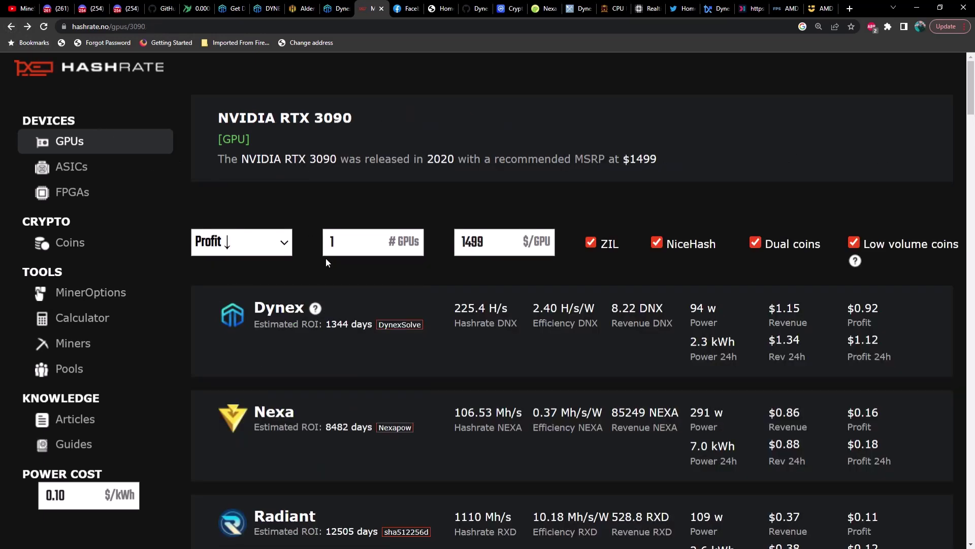
pyautogui.click(12, 27)
pyautogui.scroll(-5, 335, 275)
pyautogui.scroll(-10, 345, 294)
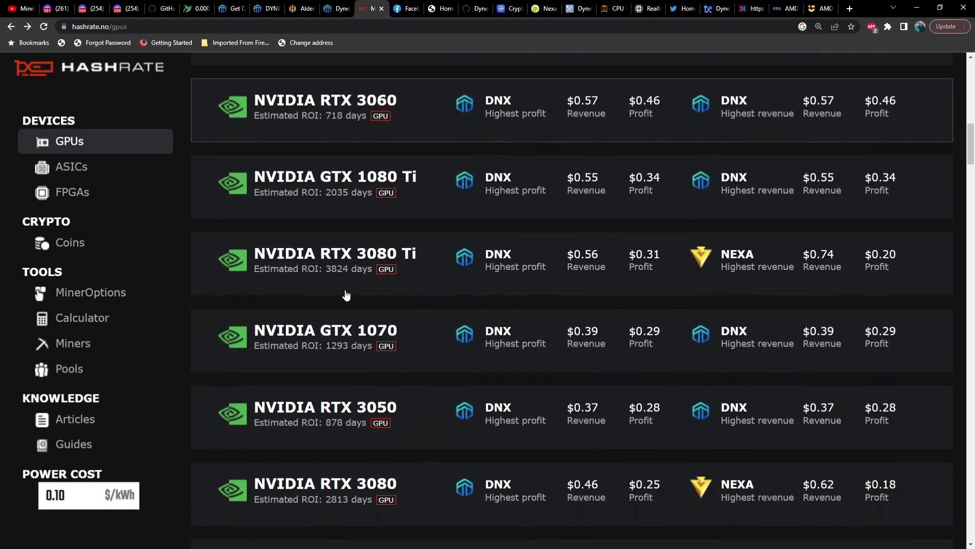
pyautogui.scroll(-7, 346, 295)
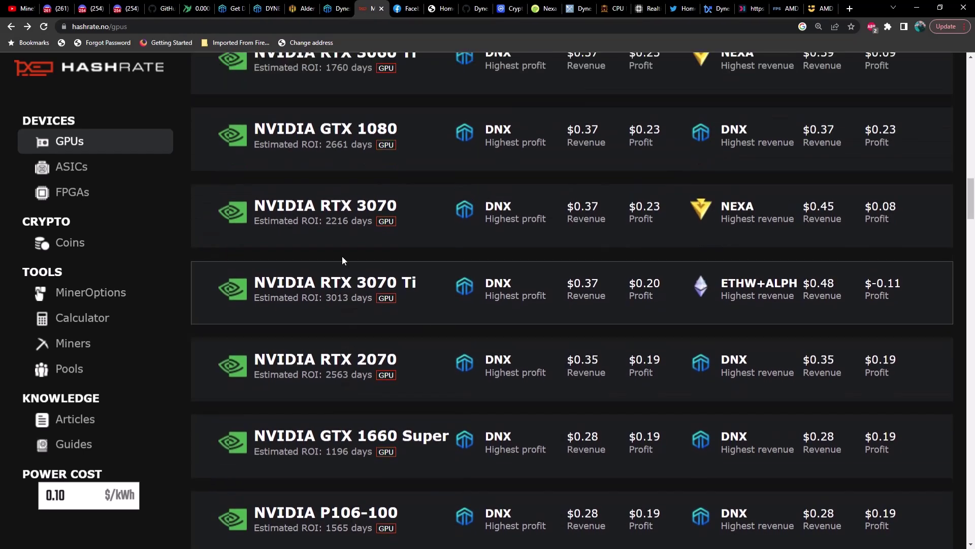
pyautogui.click(339, 148)
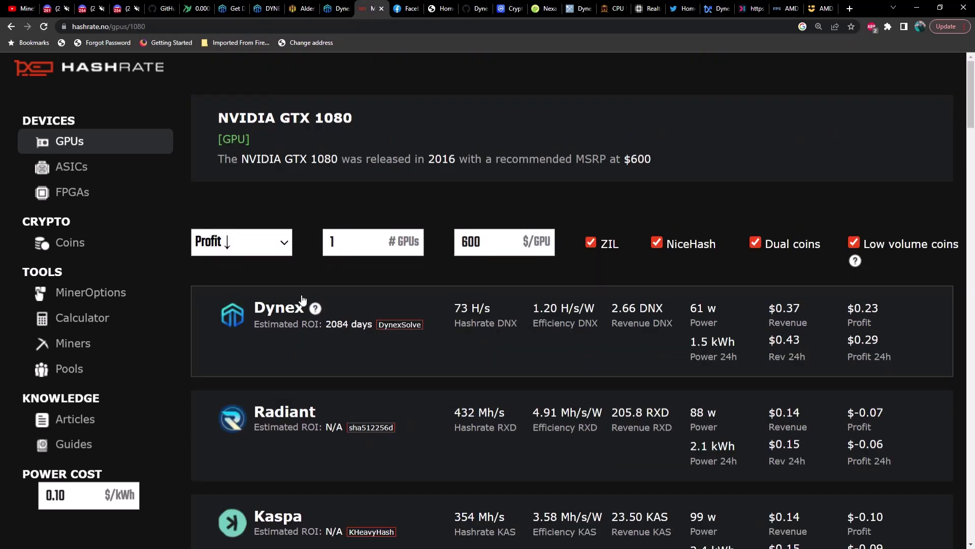
pyautogui.click(314, 308)
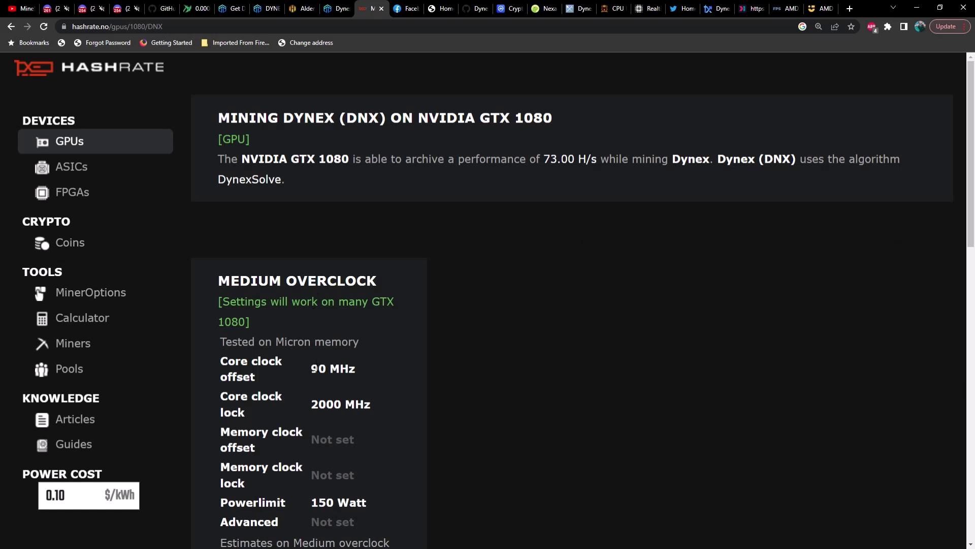
pyautogui.doubleClick(320, 373)
pyautogui.moveTo(311, 405); pyautogui.dragTo(348, 409)
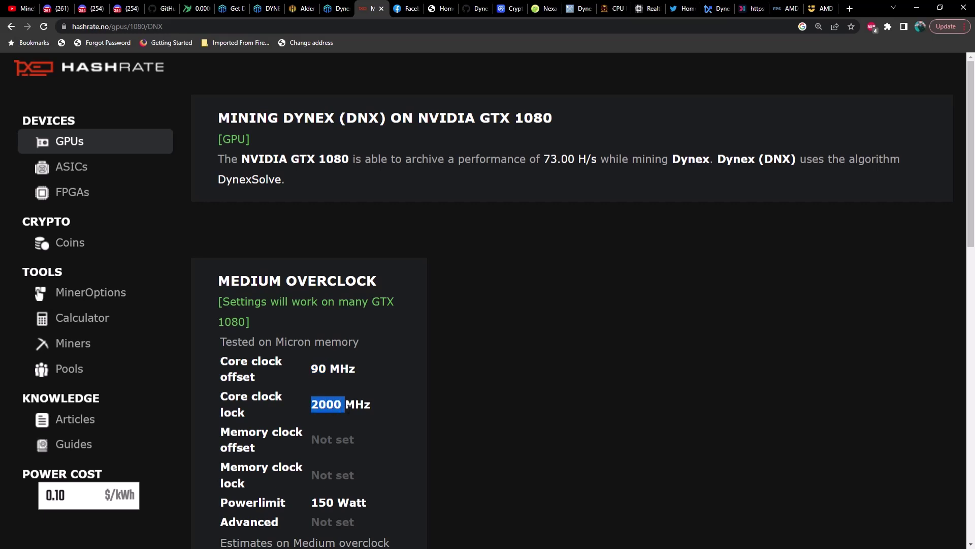
pyautogui.moveTo(309, 445); pyautogui.dragTo(356, 445)
pyautogui.click(358, 446)
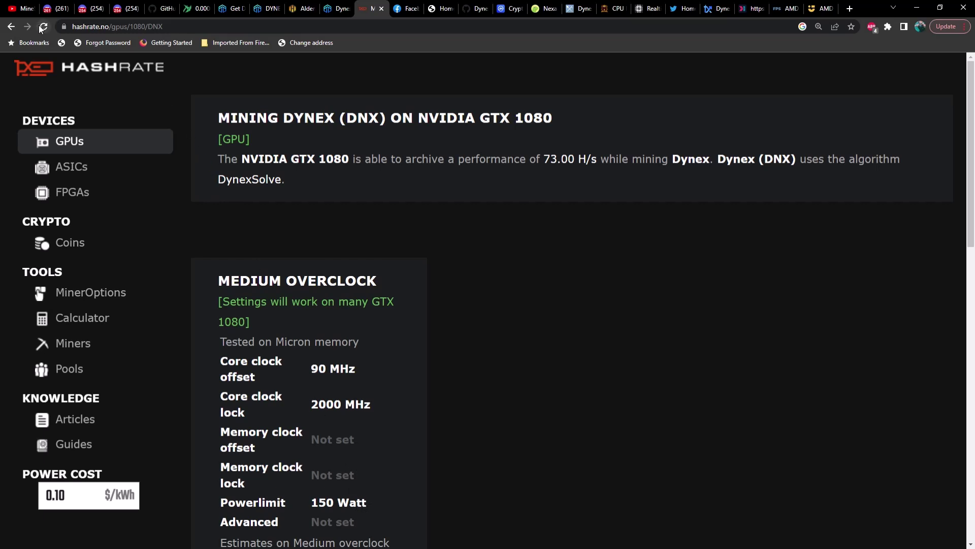
# Go back to the GPU list, open the NVIDIA RTX 2070 and examine its Dynex medium overclock clock values
pyautogui.click(11, 27)
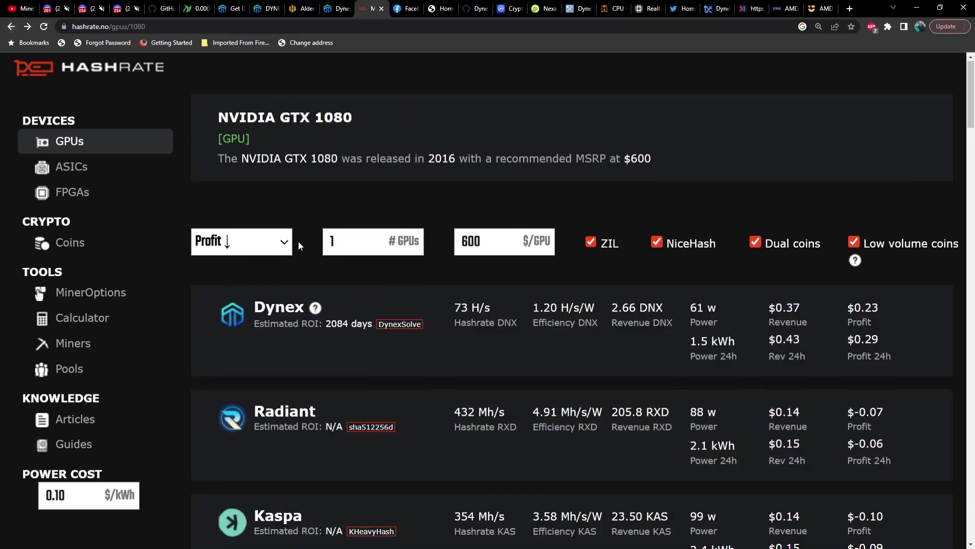
pyautogui.scroll(-3, 300, 244)
pyautogui.hotkey('alt', 'Left')
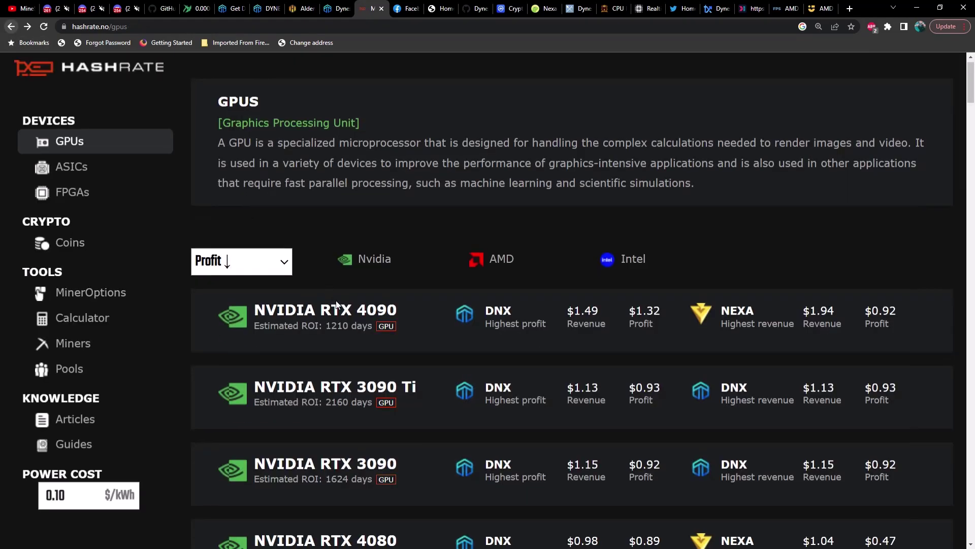
pyautogui.scroll(-3, 345, 310)
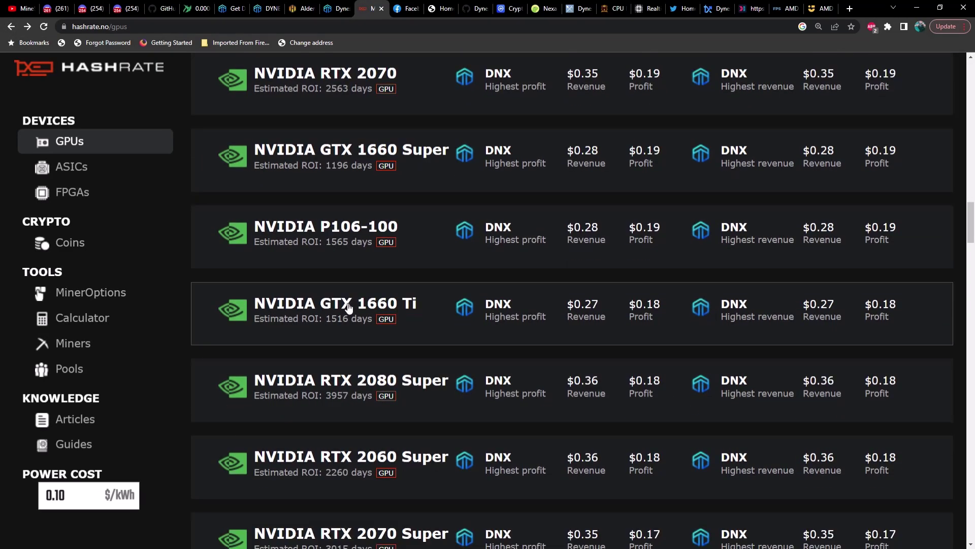
pyautogui.scroll(-3, 348, 308)
pyautogui.scroll(3, 349, 305)
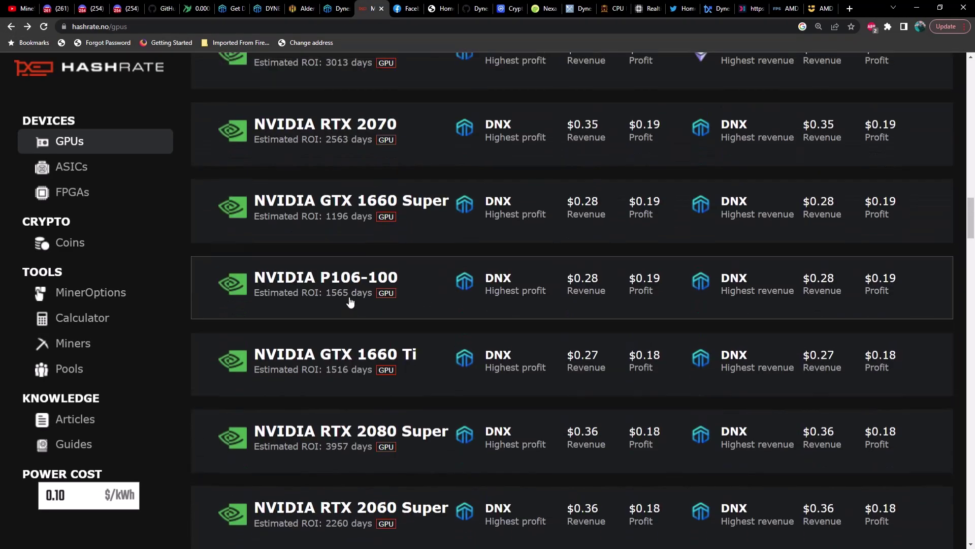
pyautogui.click(338, 126)
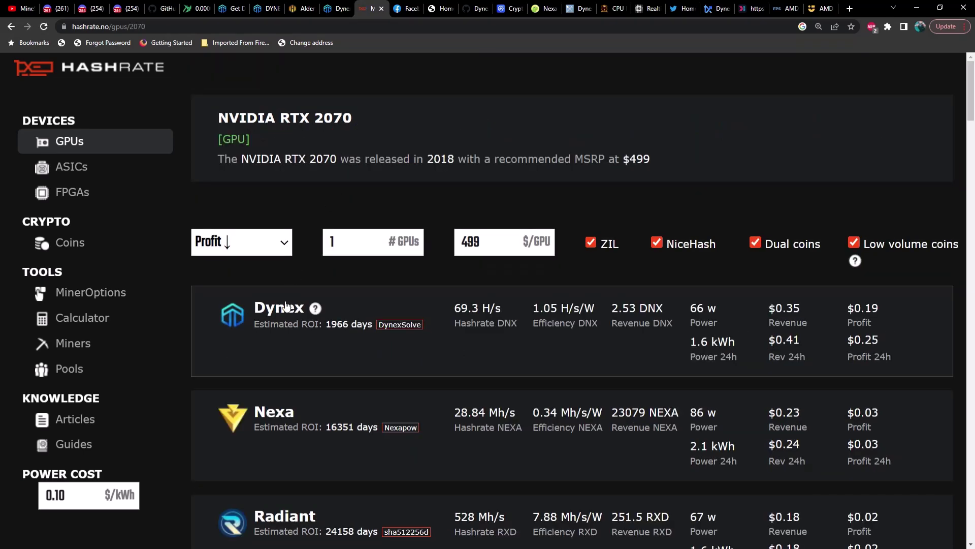
pyautogui.click(315, 310)
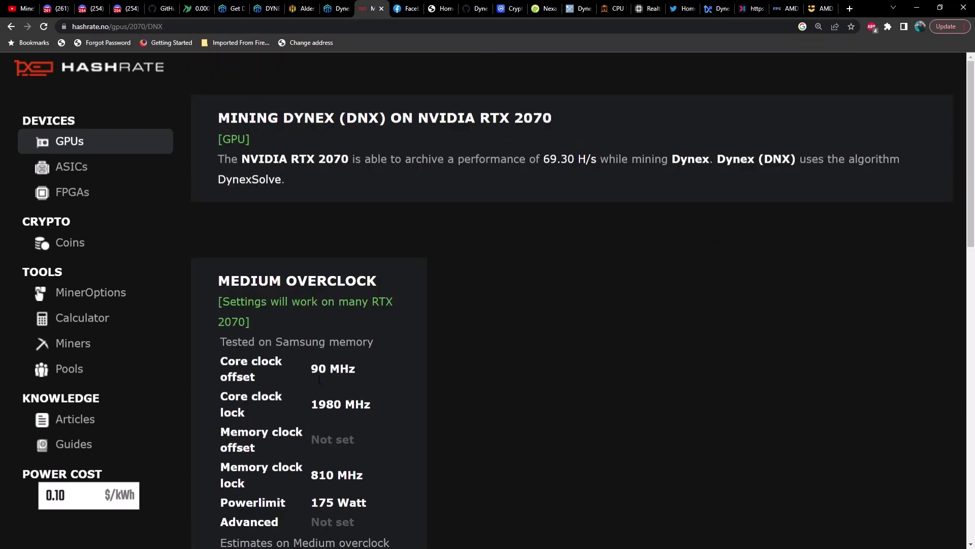
pyautogui.doubleClick(320, 375)
pyautogui.moveTo(311, 405); pyautogui.dragTo(338, 431)
pyautogui.scroll(-1, 349, 413)
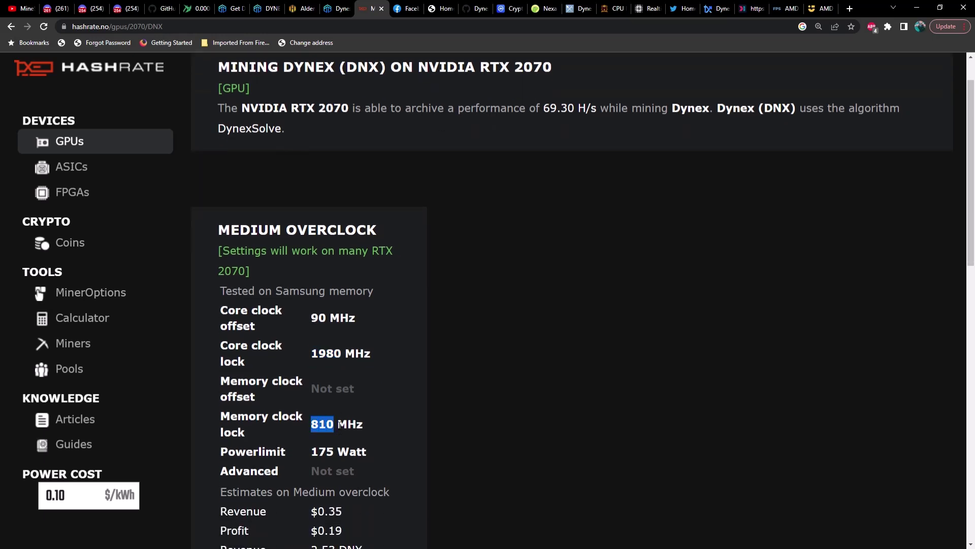
# Find the NVIDIA GTX 1660 Super in the GPU list and examine its Dynex core offset, core lock and memory lock settings
pyautogui.click(10, 27)
pyautogui.click(11, 26)
pyautogui.scroll(-10, 307, 307)
pyautogui.scroll(-12, 309, 307)
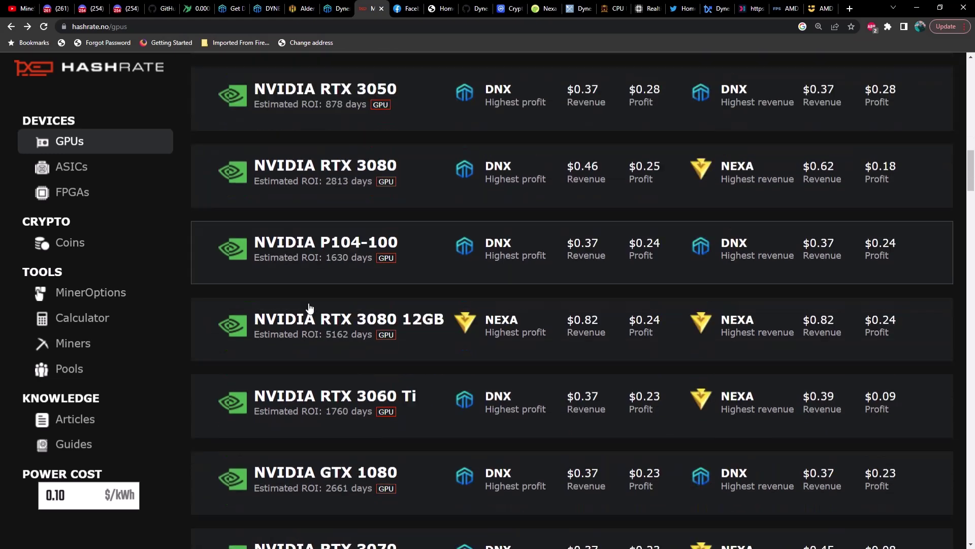
pyautogui.scroll(-2, 309, 307)
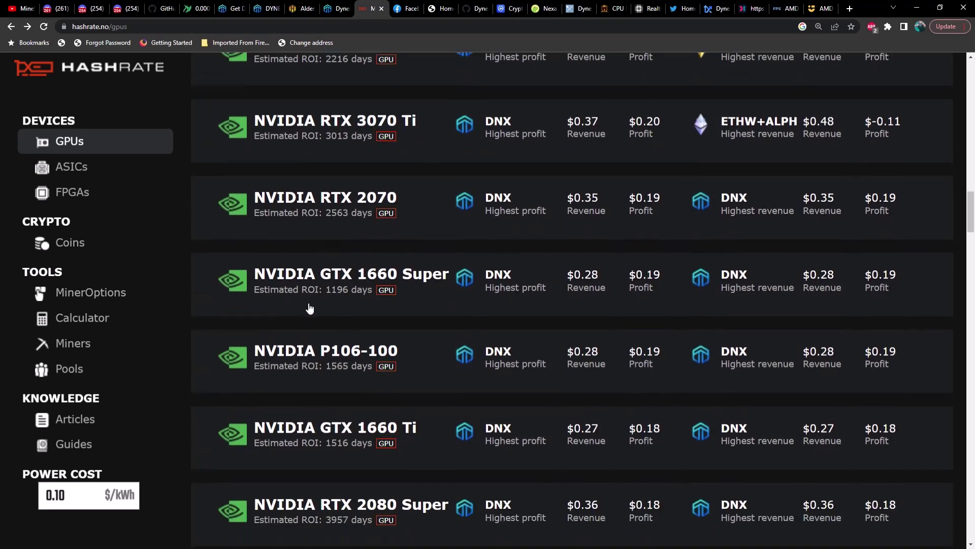
pyautogui.click(321, 225)
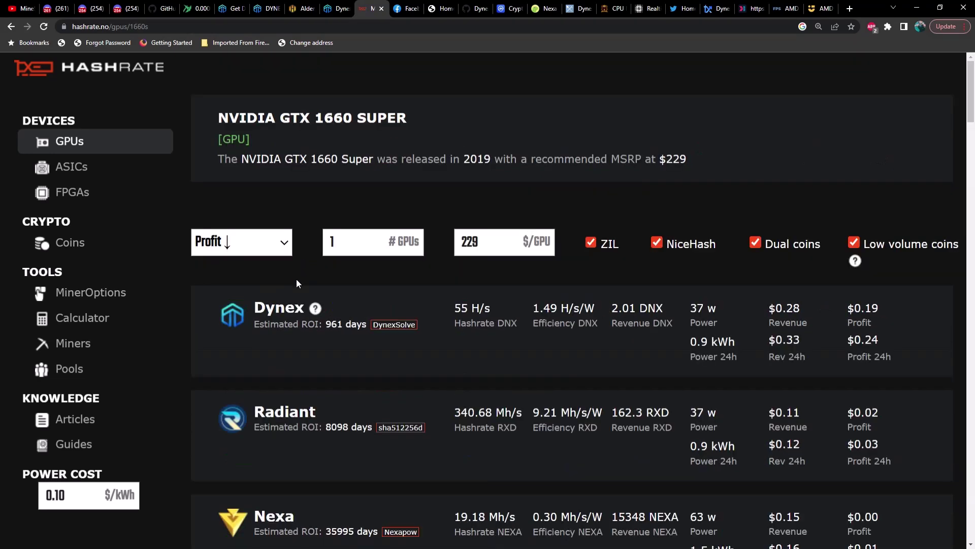
pyautogui.click(295, 311)
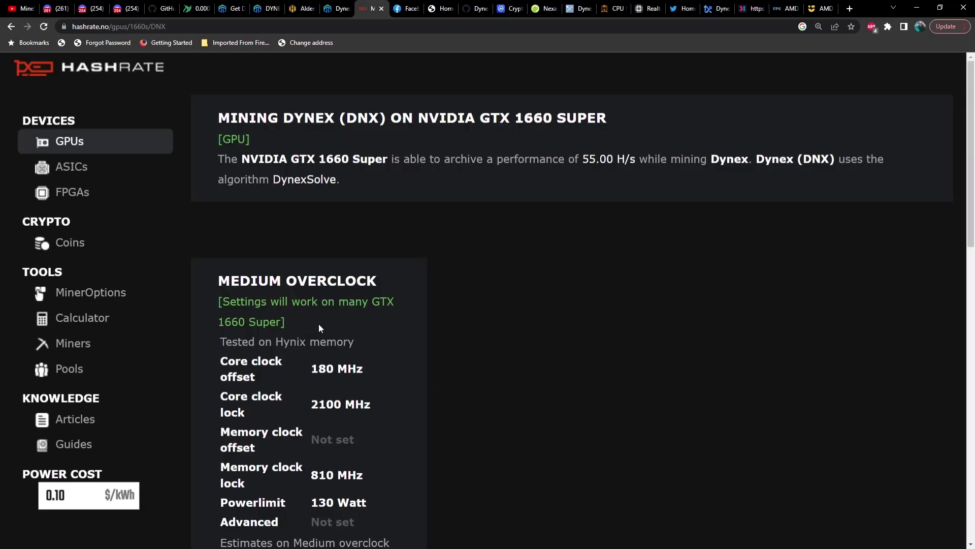
pyautogui.scroll(-1, 318, 321)
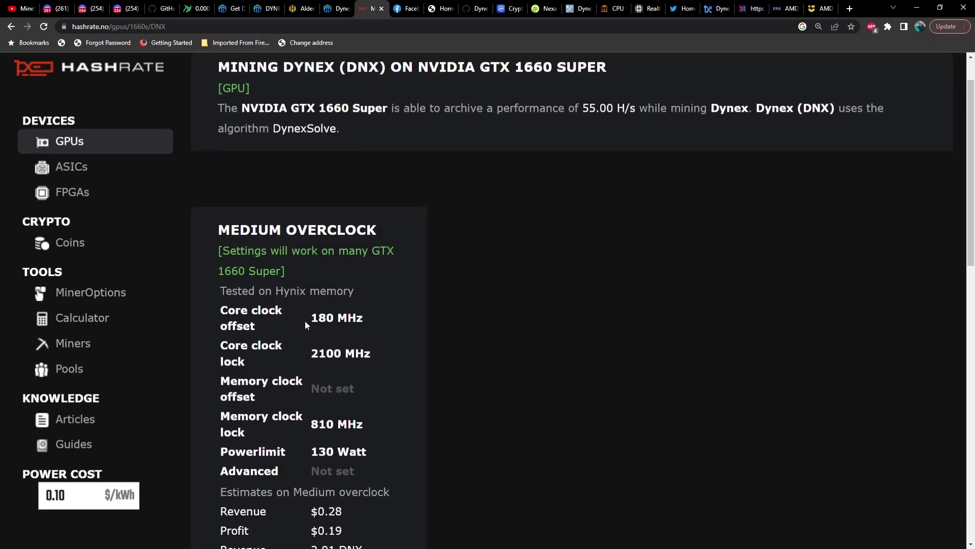
pyautogui.moveTo(312, 321); pyautogui.dragTo(348, 358)
pyautogui.moveTo(310, 320); pyautogui.dragTo(336, 326)
pyautogui.scroll(-1, 333, 339)
pyautogui.moveTo(311, 373); pyautogui.dragTo(337, 375)
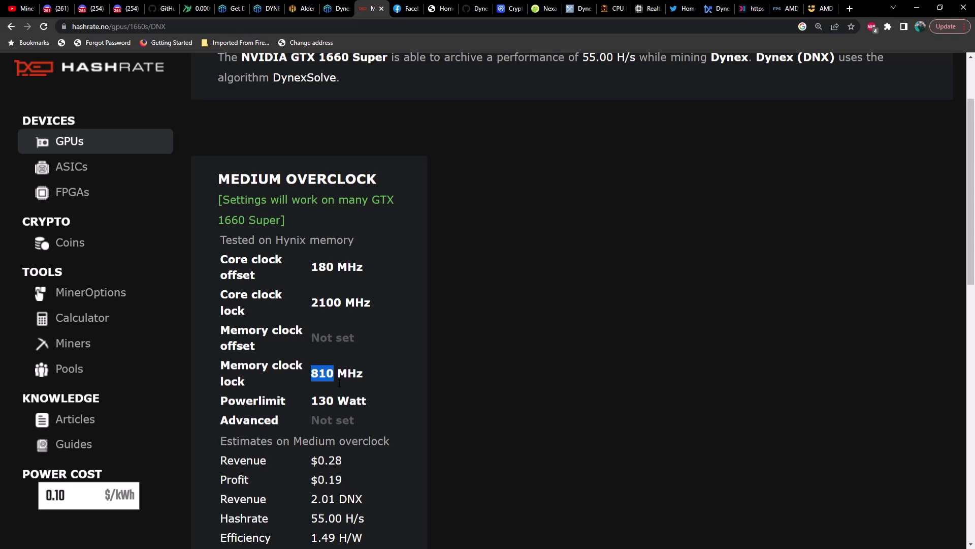
# Leave the GTX 1660 Super Dynex settings and return to the start of the hashrate.no GPU list
pyautogui.scroll(-1, 336, 378)
pyautogui.scroll(3, 212, 287)
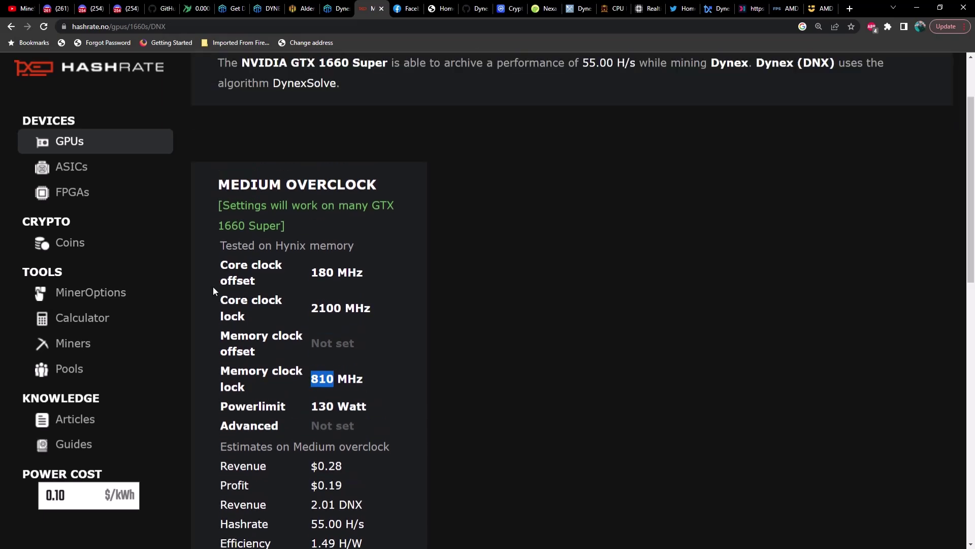
pyautogui.click(11, 28)
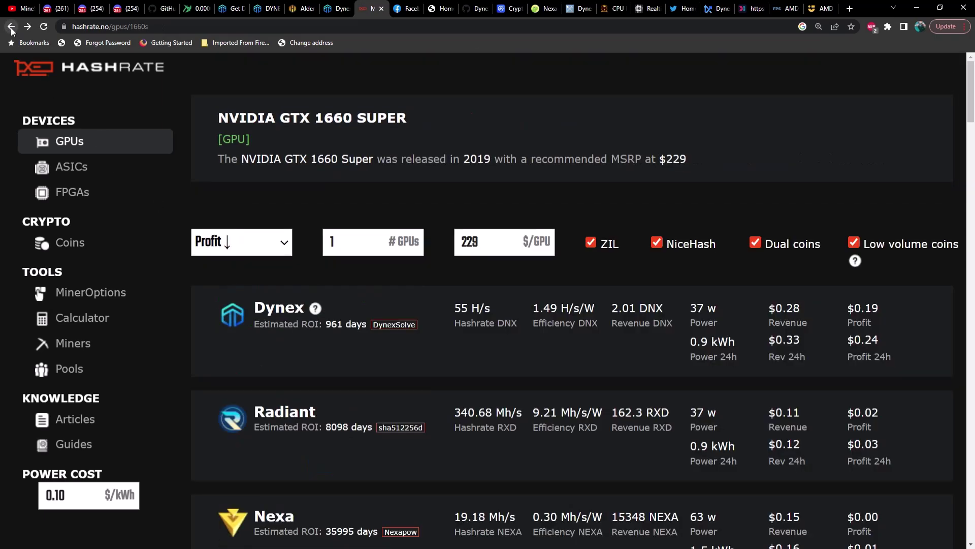
pyautogui.click(12, 28)
pyautogui.scroll(3, 300, 236)
pyautogui.scroll(5, 300, 237)
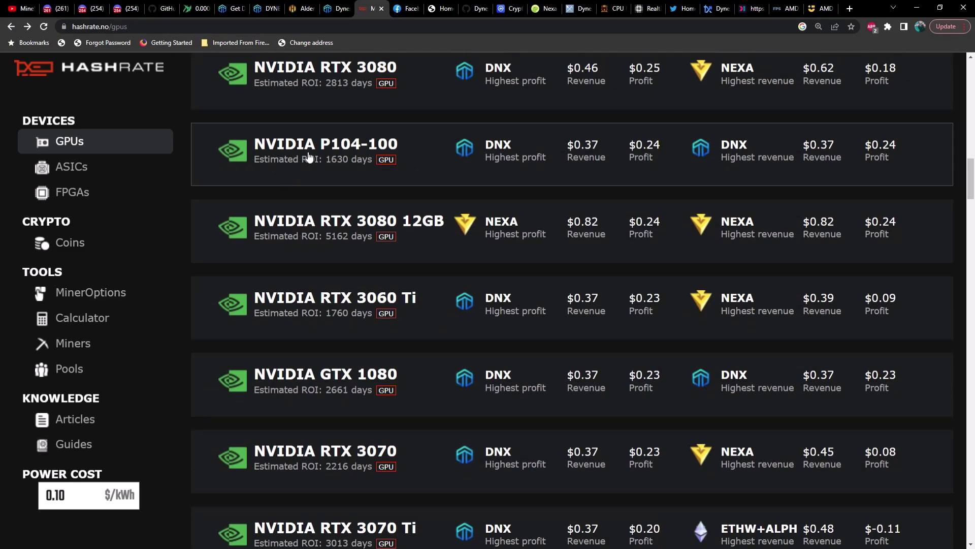
pyautogui.scroll(3, 304, 163)
pyautogui.scroll(20, 309, 156)
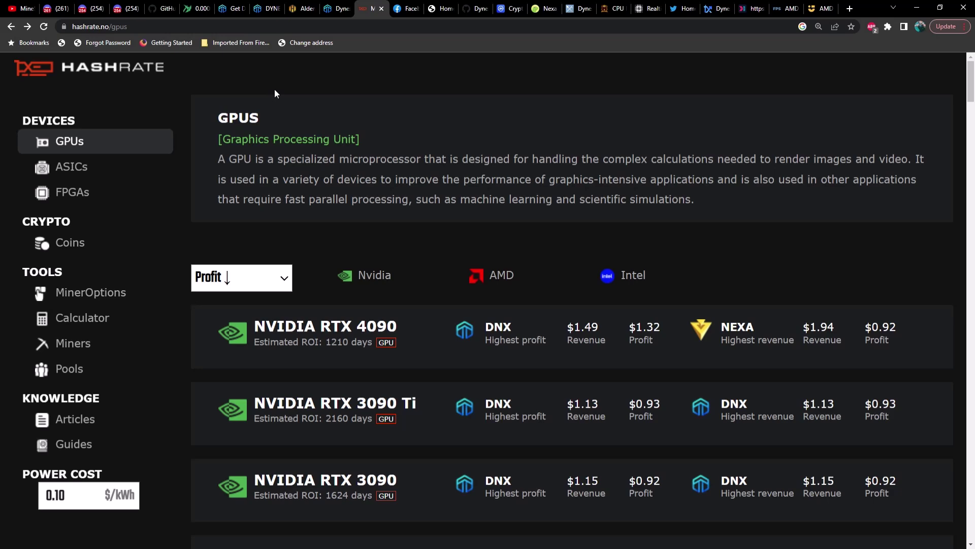
# Switch to the Alderaan worker in Hive OS and refresh its stats to check the RTX 3070 Ti cards' power draw
pyautogui.click(301, 9)
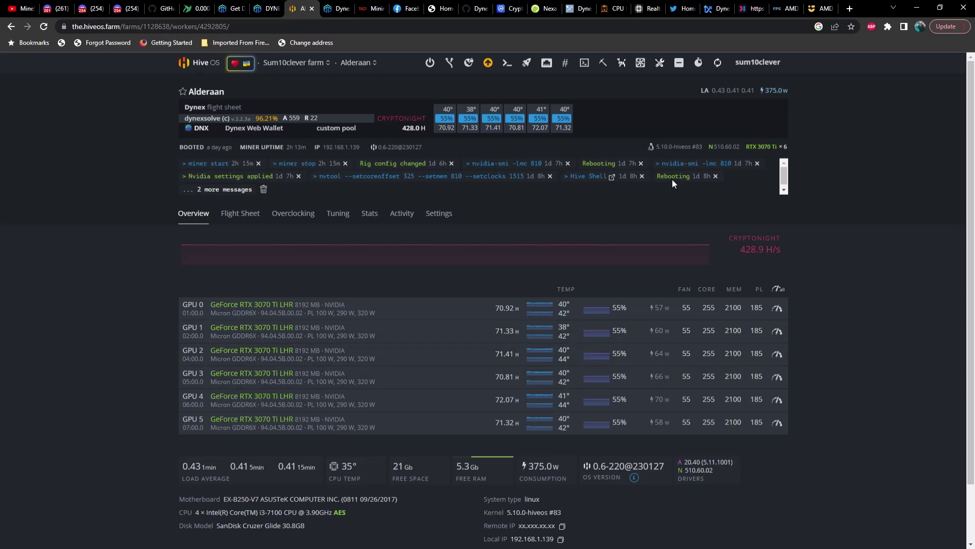
pyautogui.click(718, 63)
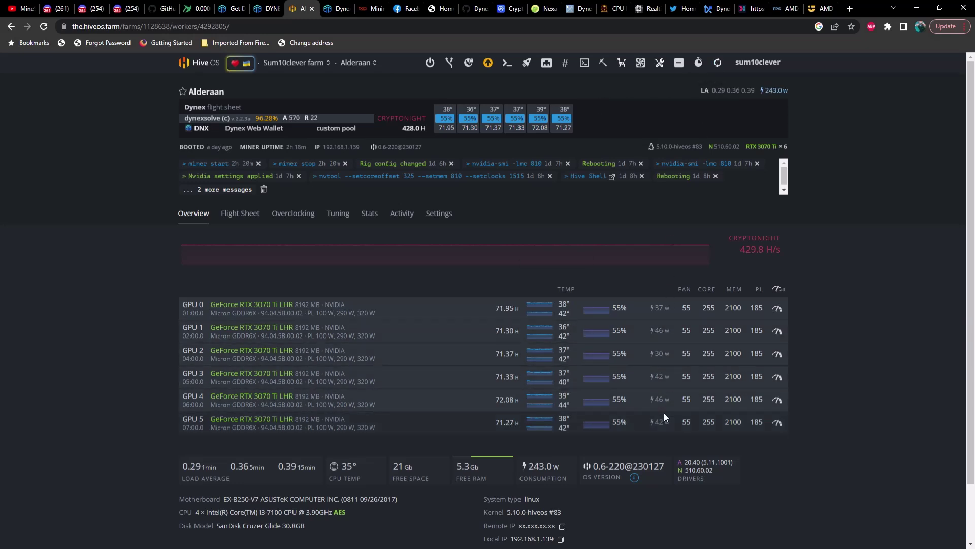
pyautogui.click(724, 68)
pyautogui.moveTo(719, 113)
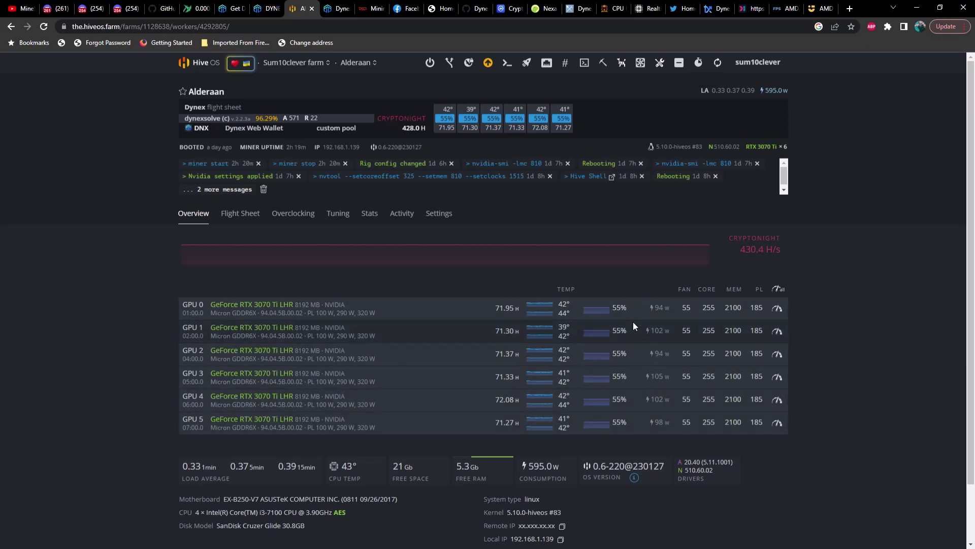
# From the farm's worker list, open the Naboo and Tatooine workers in turn and review their per-GPU hashrates and power draw
pyautogui.click(212, 70)
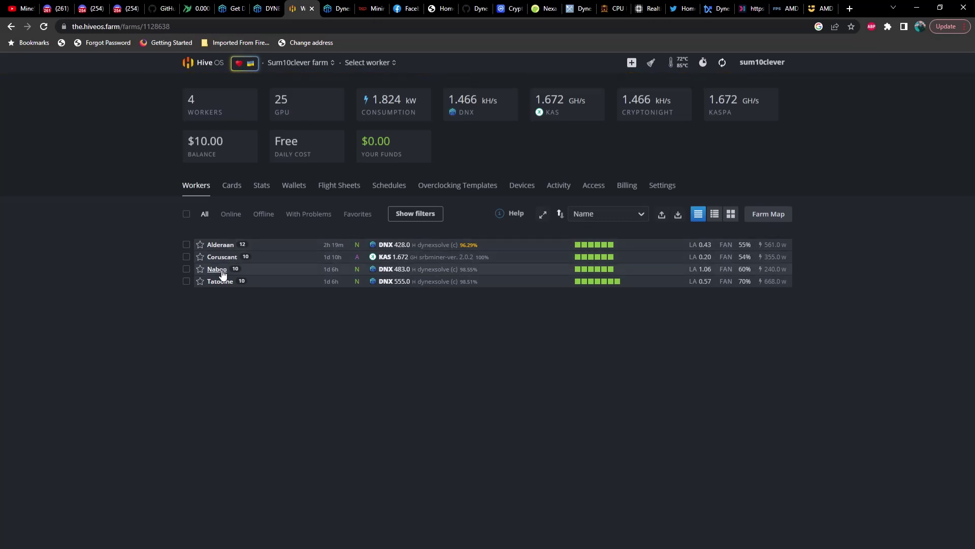
pyautogui.click(217, 270)
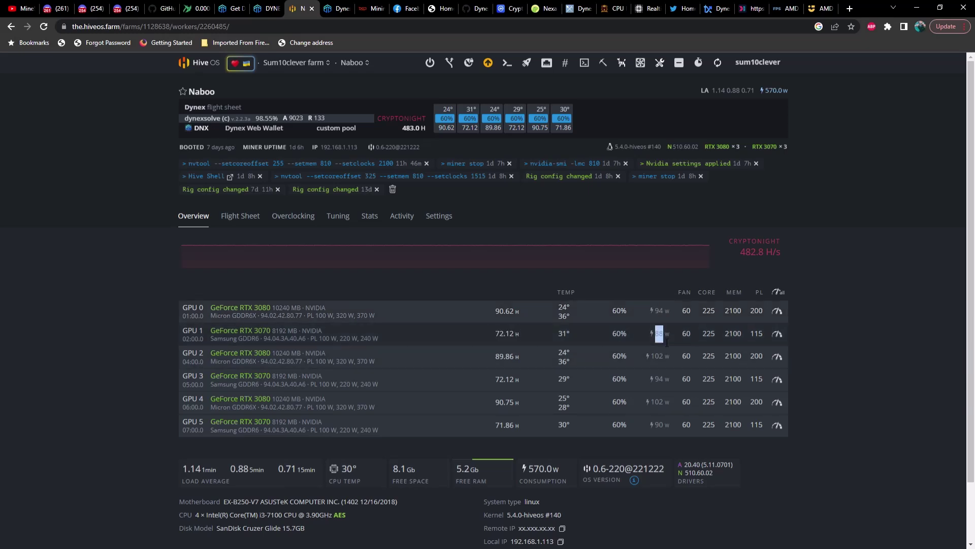
pyautogui.click(207, 63)
pyautogui.click(271, 243)
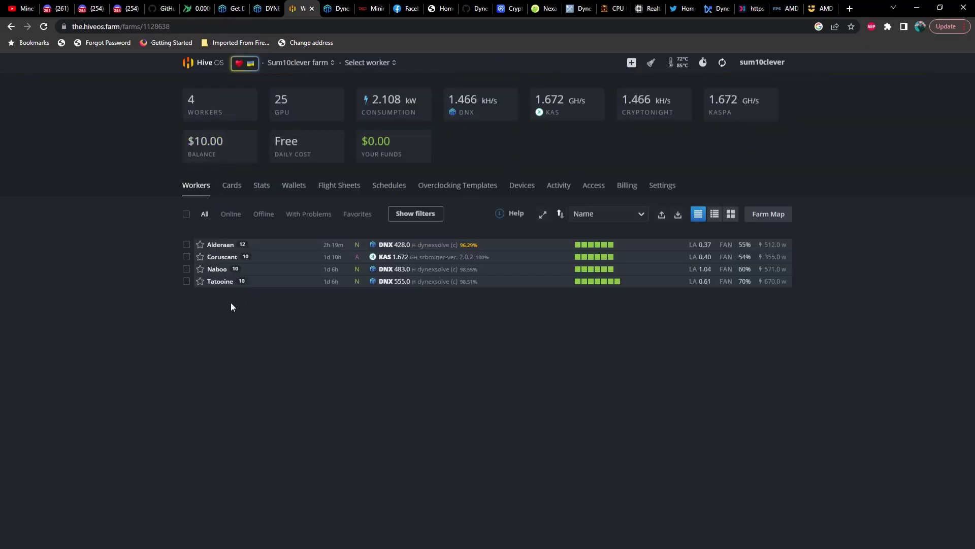
pyautogui.click(220, 282)
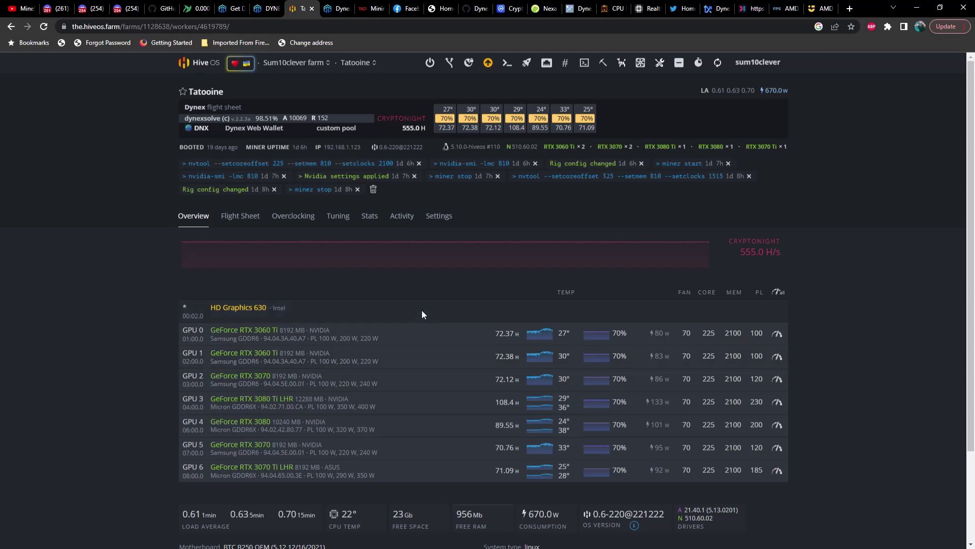
# Open the Jakku worker in the second farm and refresh its stats to check the power draw of its GPUs
pyautogui.click(205, 68)
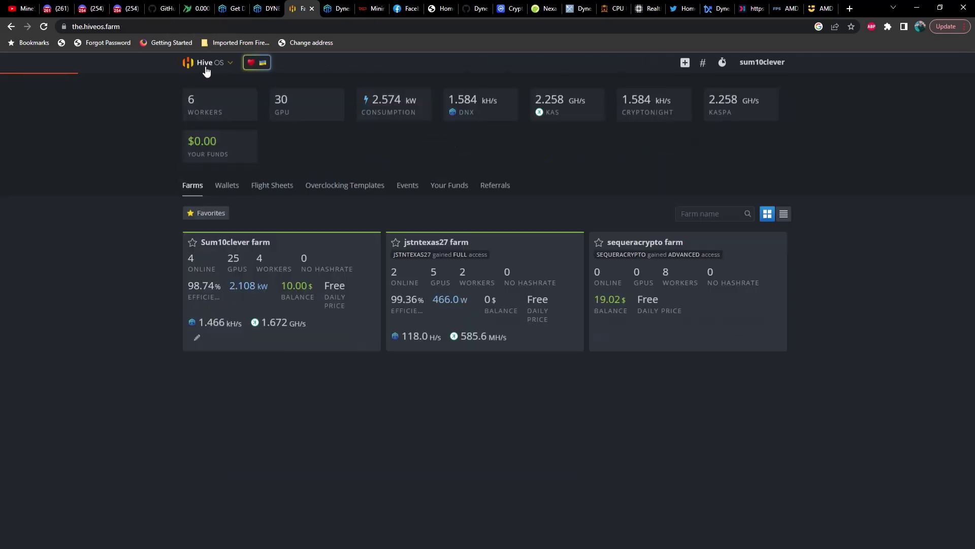
pyautogui.click(485, 246)
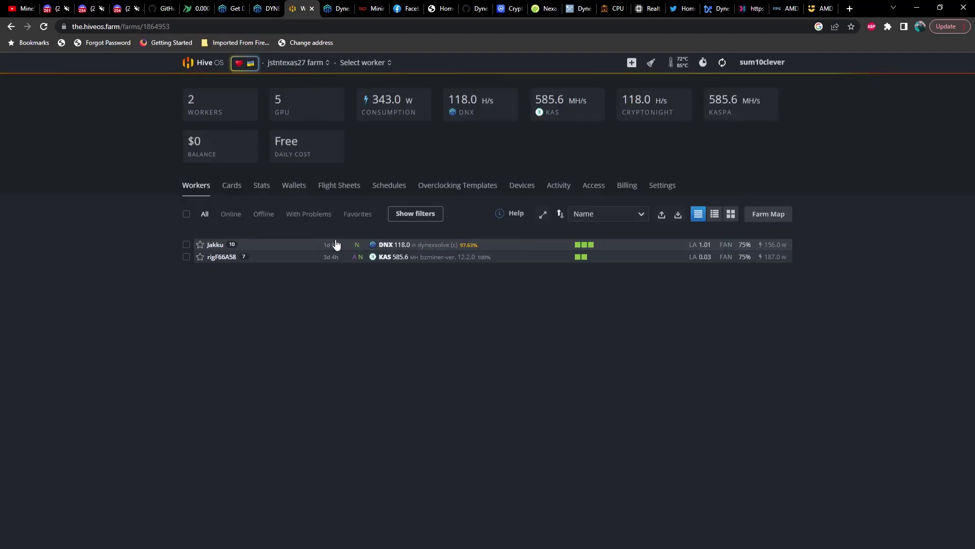
pyautogui.click(221, 246)
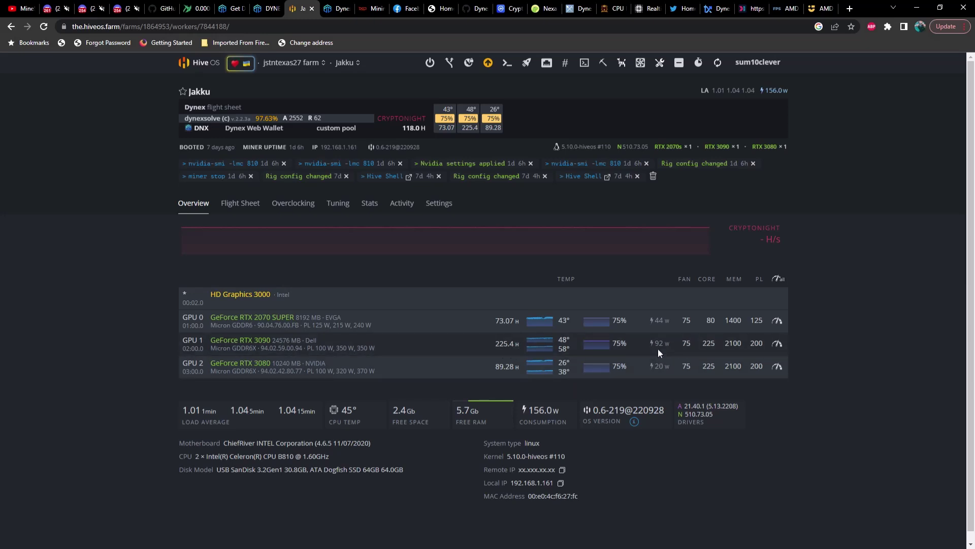
pyautogui.click(718, 70)
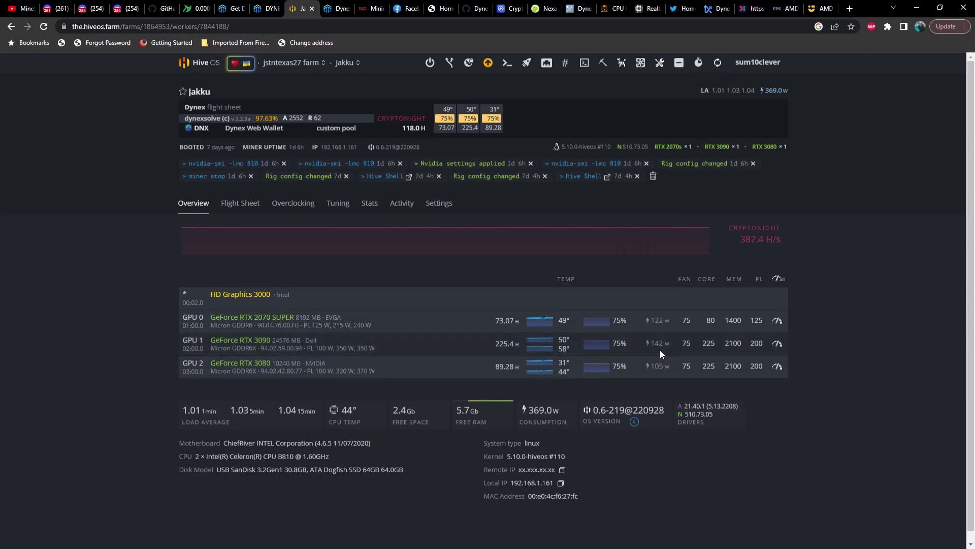